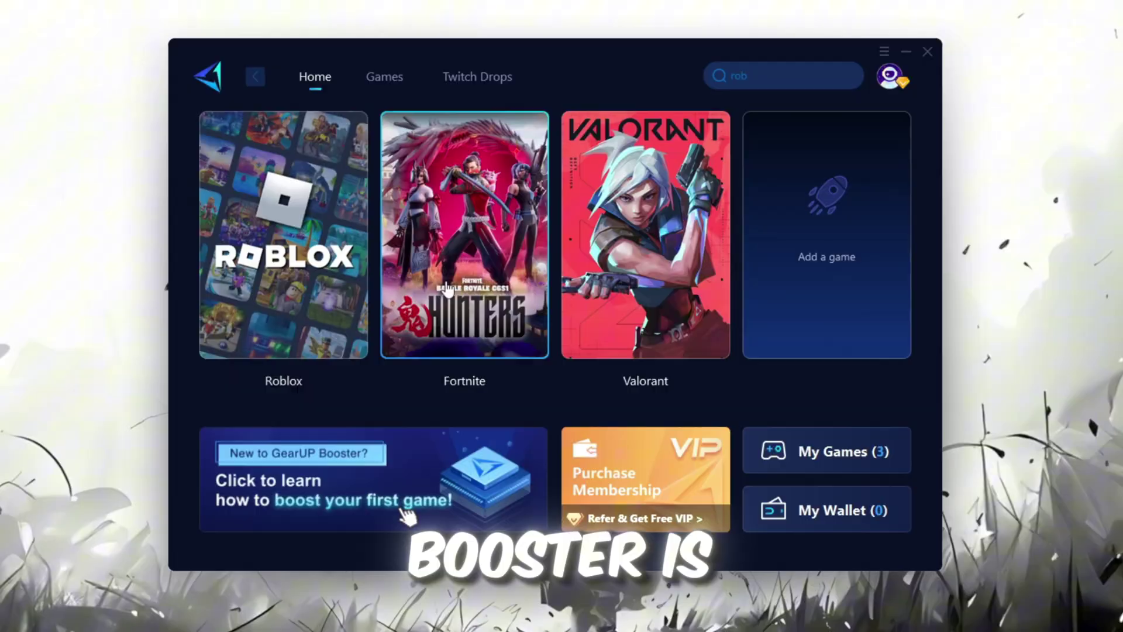
Start boosting Roblox in GearUP Booster.
{"action": "mouse_move", "coordinate": [313, 350]}
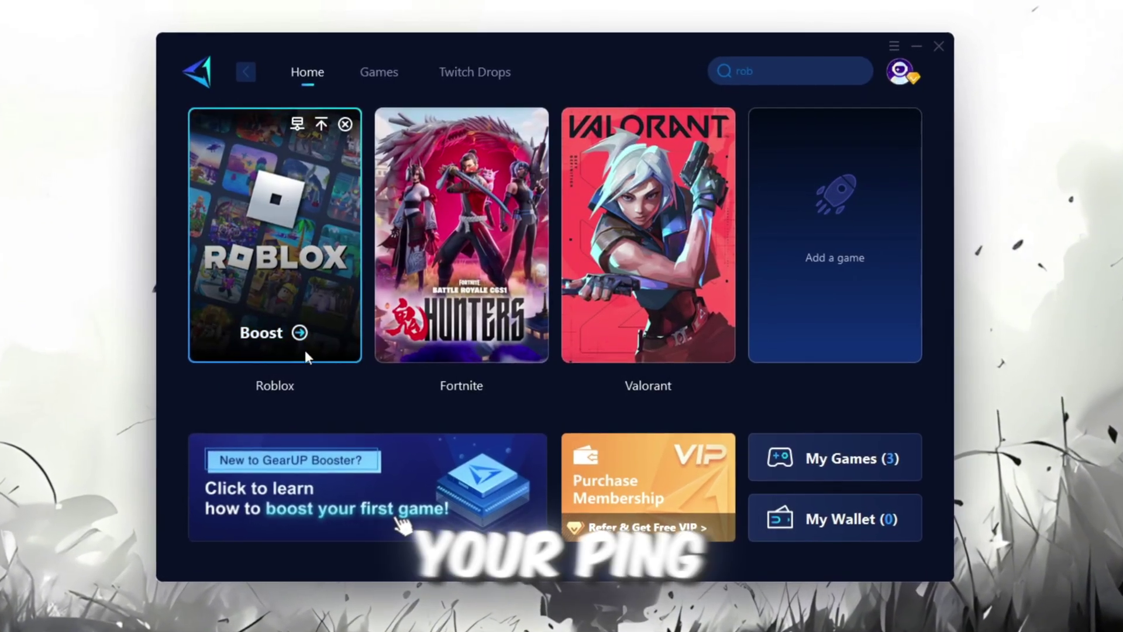
{"action": "left_click", "coordinate": [292, 333]}
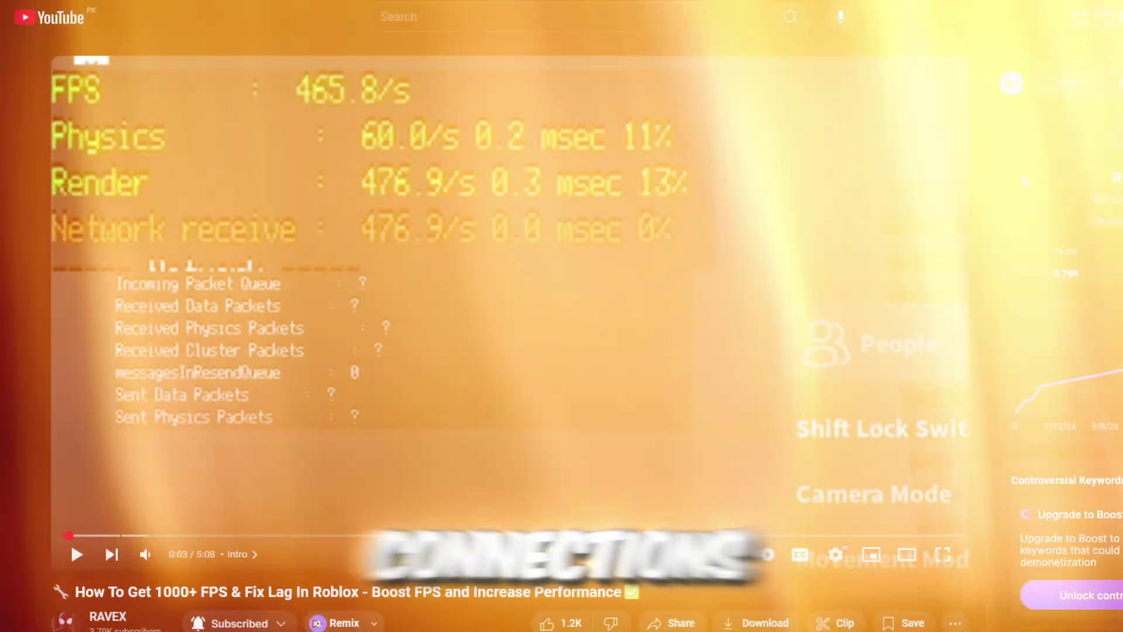
{"action": "scroll", "coordinate": [1022, 175], "scroll_direction": "down", "scroll_amount": 6}
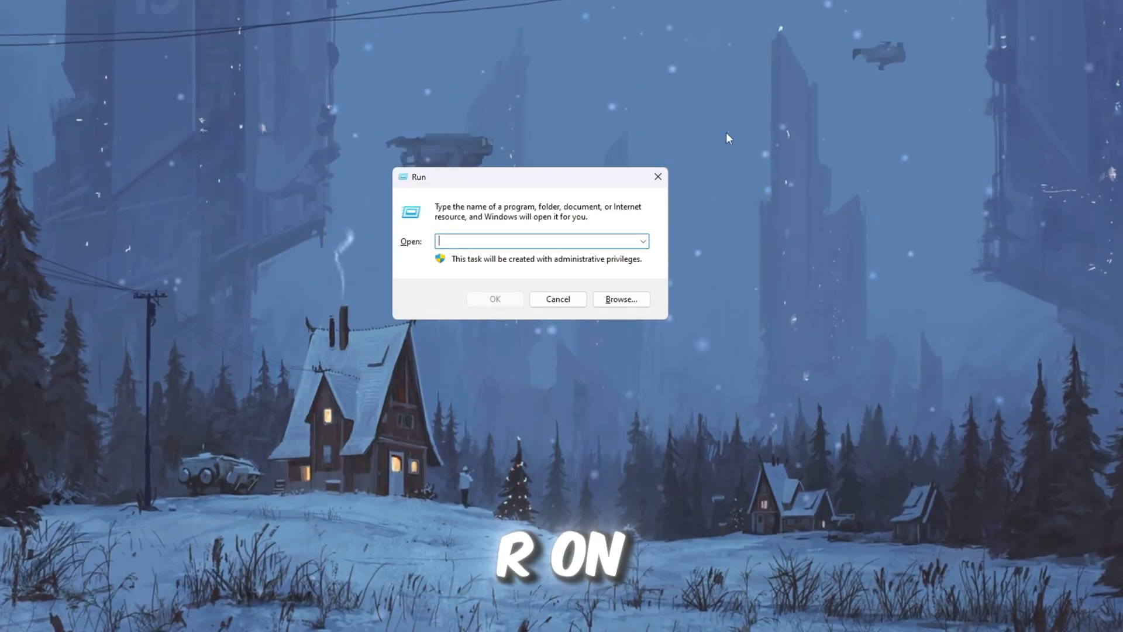
Launch the Local Group Policy Editor by running gpedit.msc and move its window toward the middle of the desktop.
{"action": "type", "text": "gpwe"}
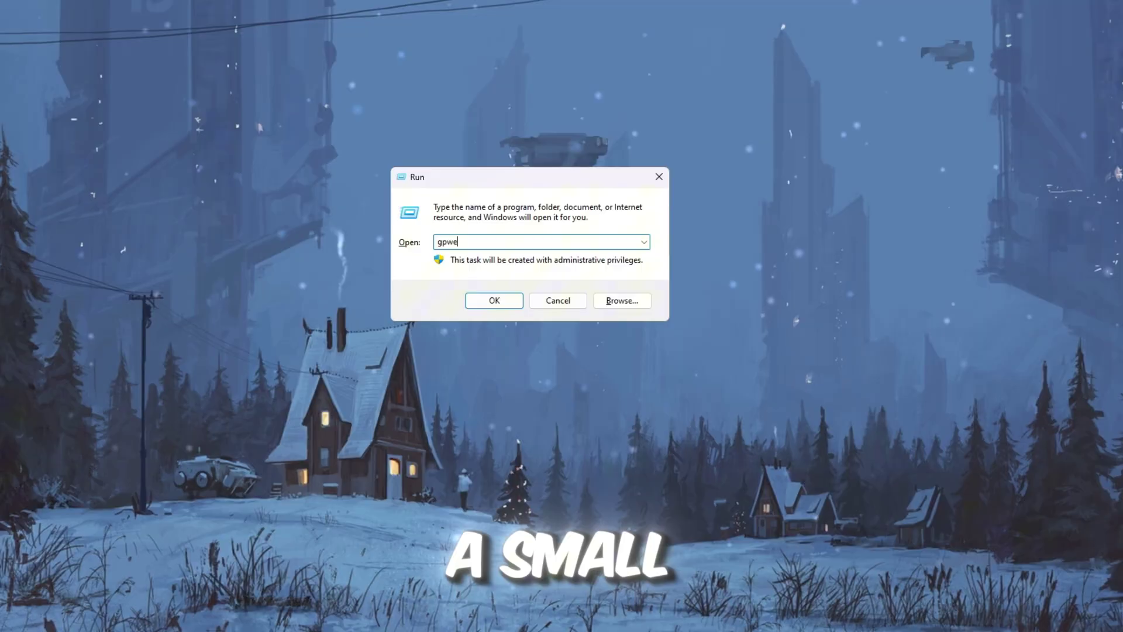
{"action": "type", "text": "it"}
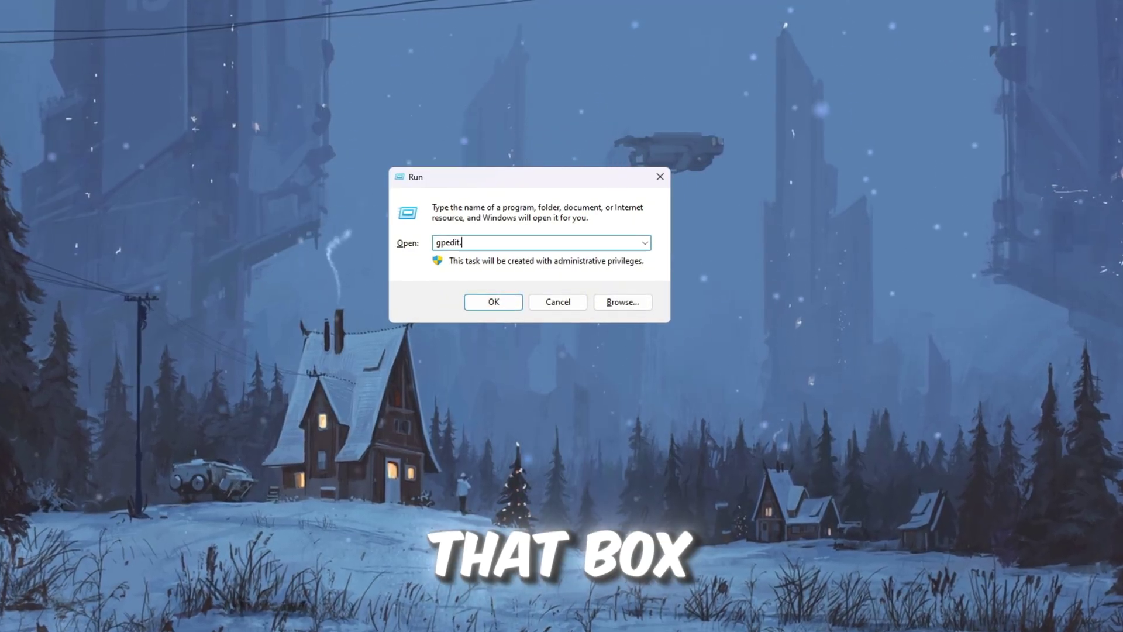
{"action": "type", "text": ".msc"}
{"action": "key", "text": "Return"}
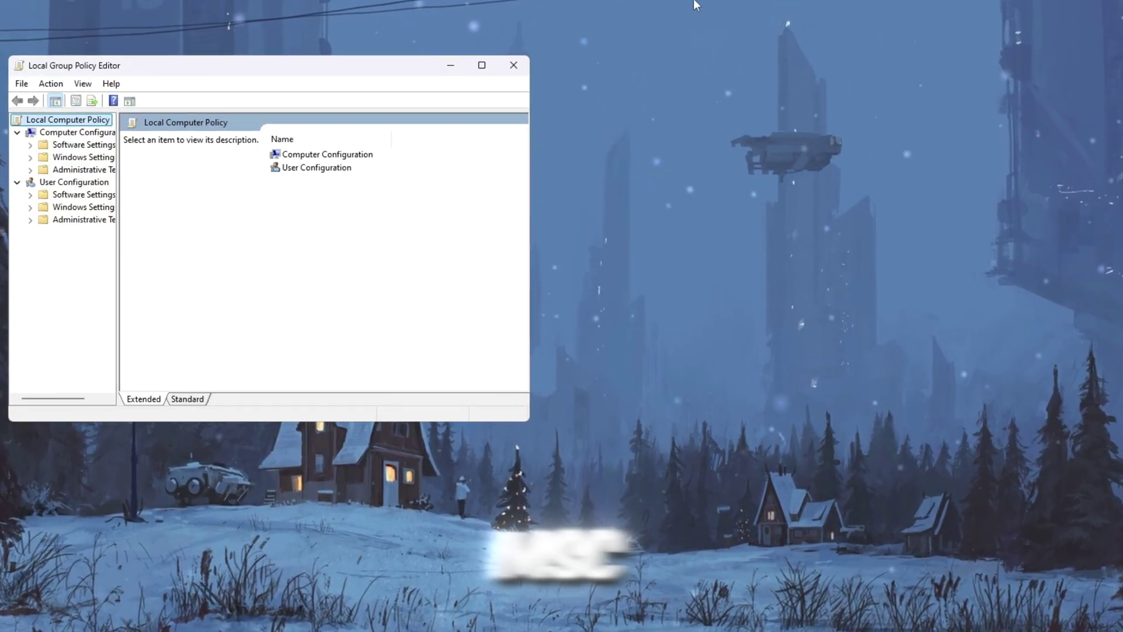
{"action": "left_click_drag", "start_coordinate": [264, 68], "coordinate": [578, 86]}
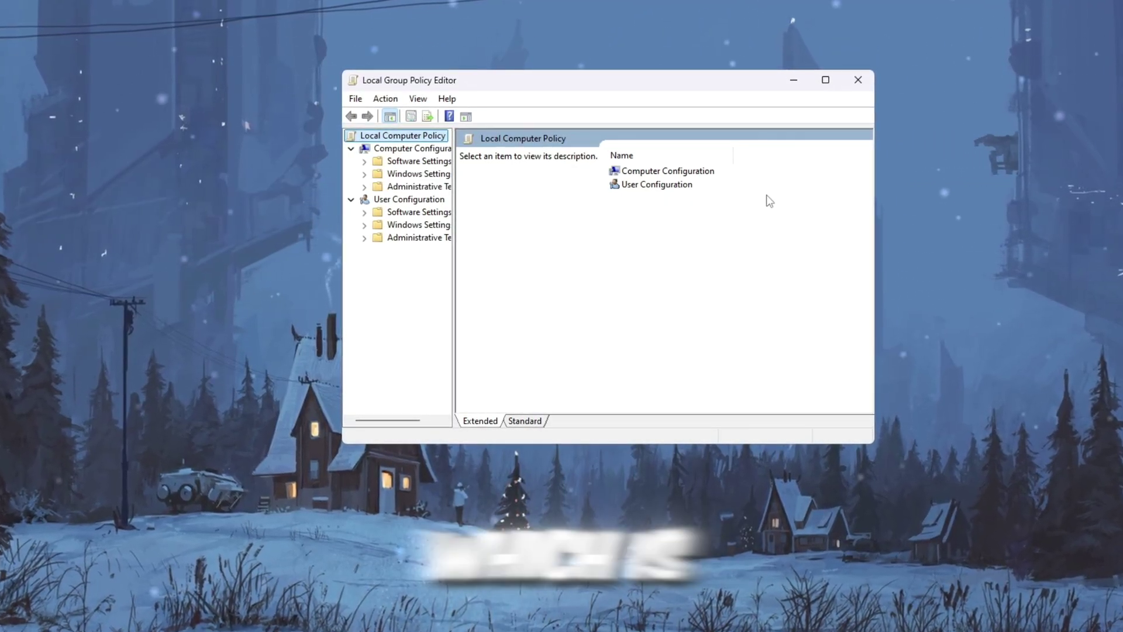
Open the Power Throttling Settings folder under Computer Configuration > Administrative Templates > System > Power Management.
{"action": "left_click", "coordinate": [638, 173]}
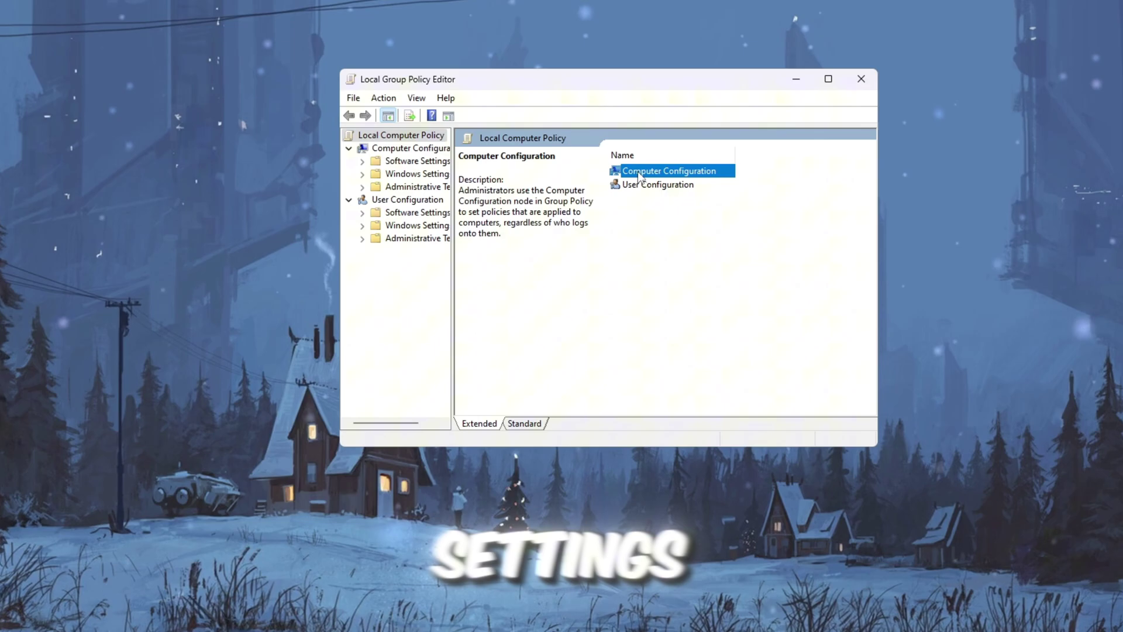
{"action": "double_click", "coordinate": [642, 176]}
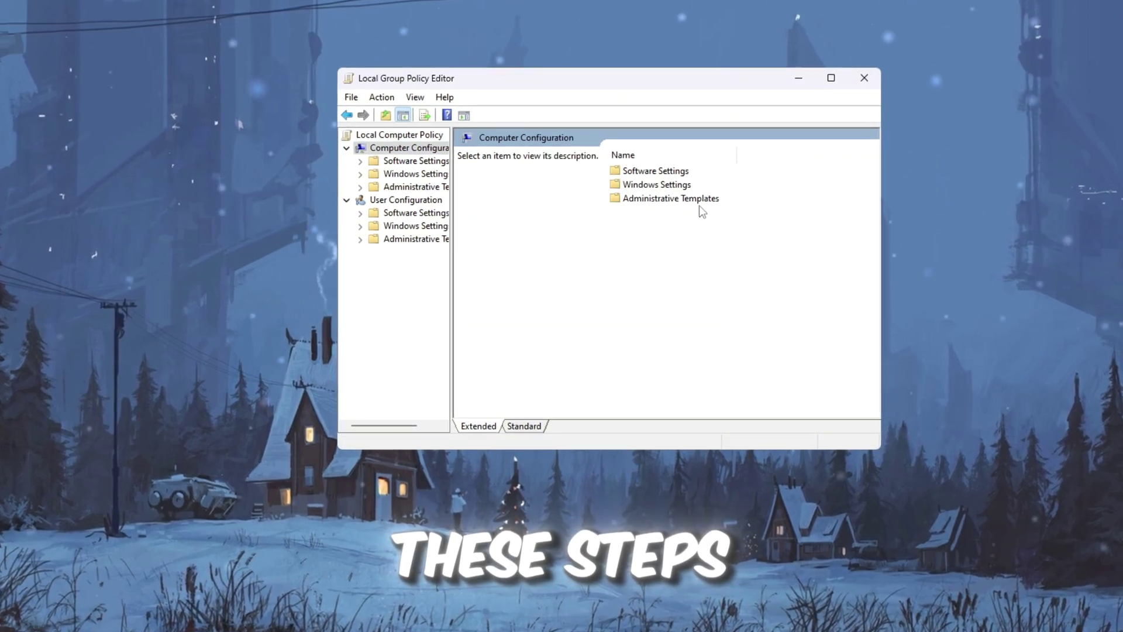
{"action": "double_click", "coordinate": [648, 200]}
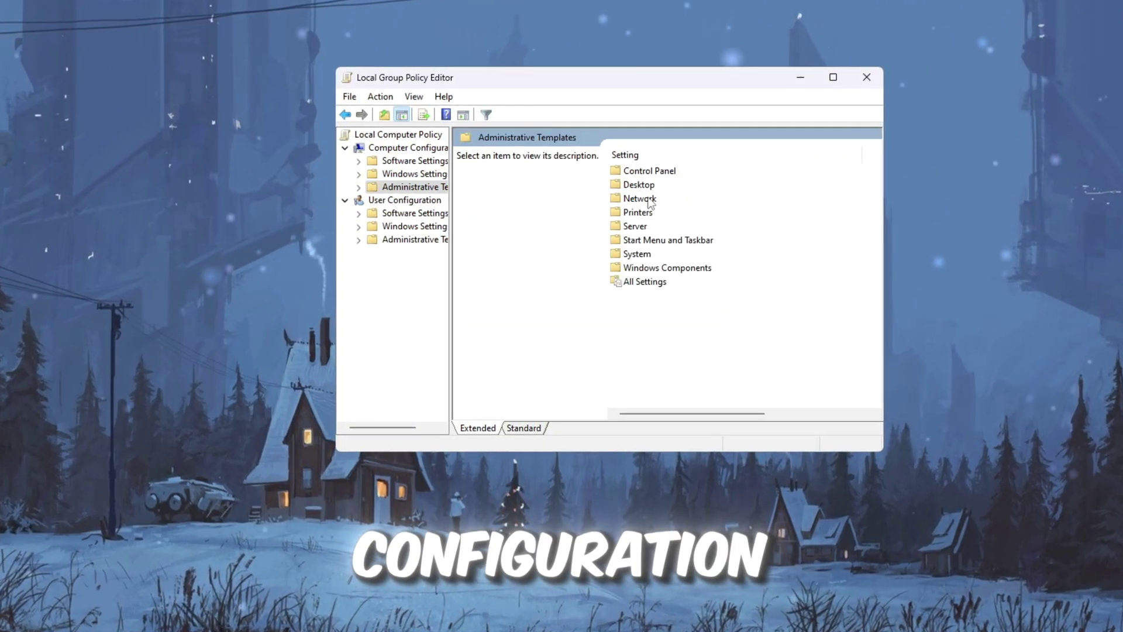
{"action": "left_click", "coordinate": [638, 254]}
{"action": "double_click", "coordinate": [638, 254]}
{"action": "scroll", "coordinate": [650, 262], "scroll_direction": "down", "scroll_amount": 6}
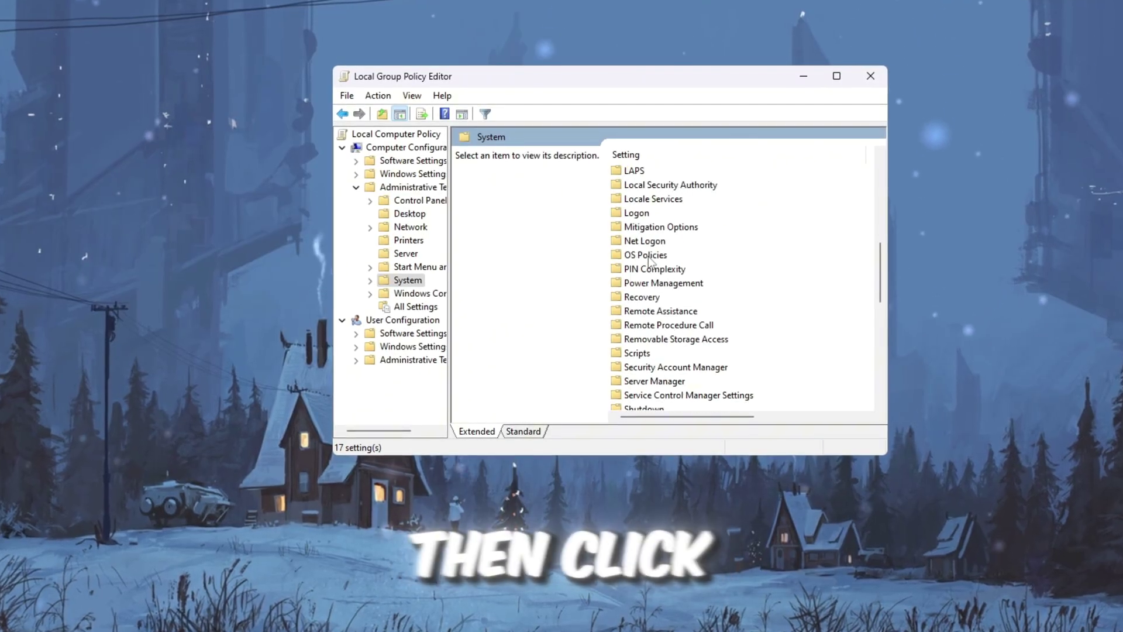
{"action": "double_click", "coordinate": [666, 284]}
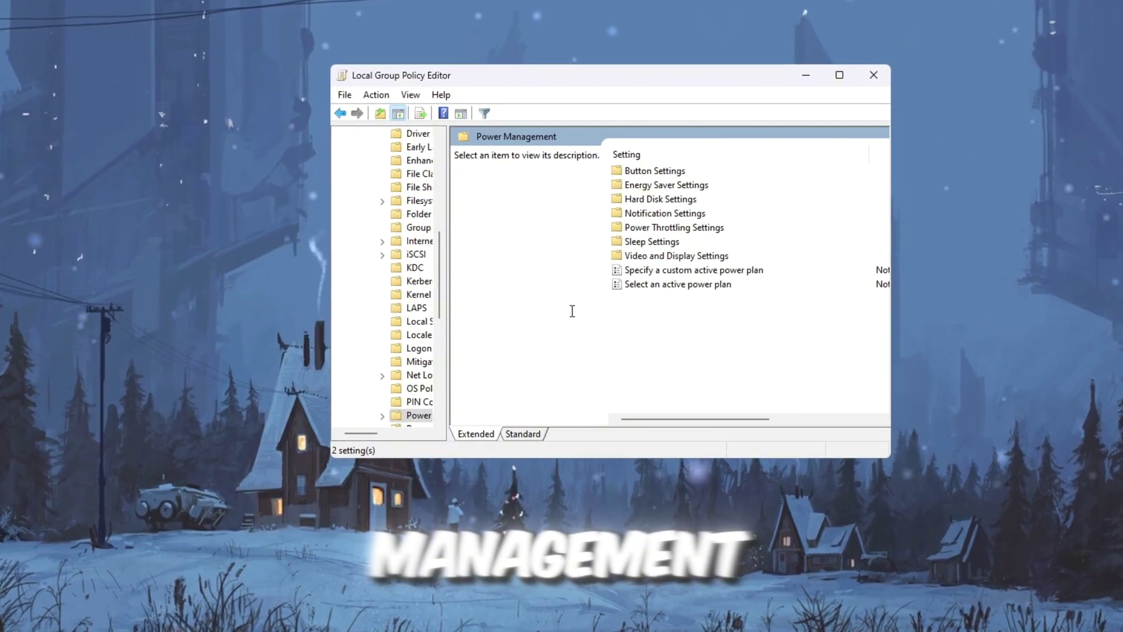
{"action": "double_click", "coordinate": [648, 229]}
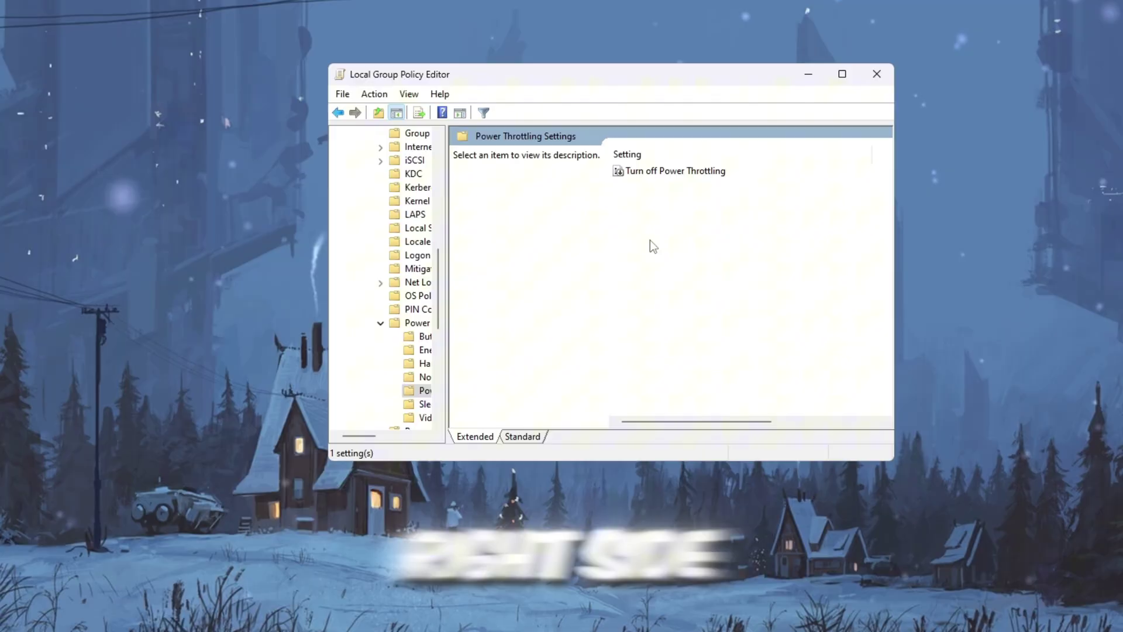
Open the Turn off Power Throttling policy and set it to Enabled.
{"action": "left_click", "coordinate": [642, 171]}
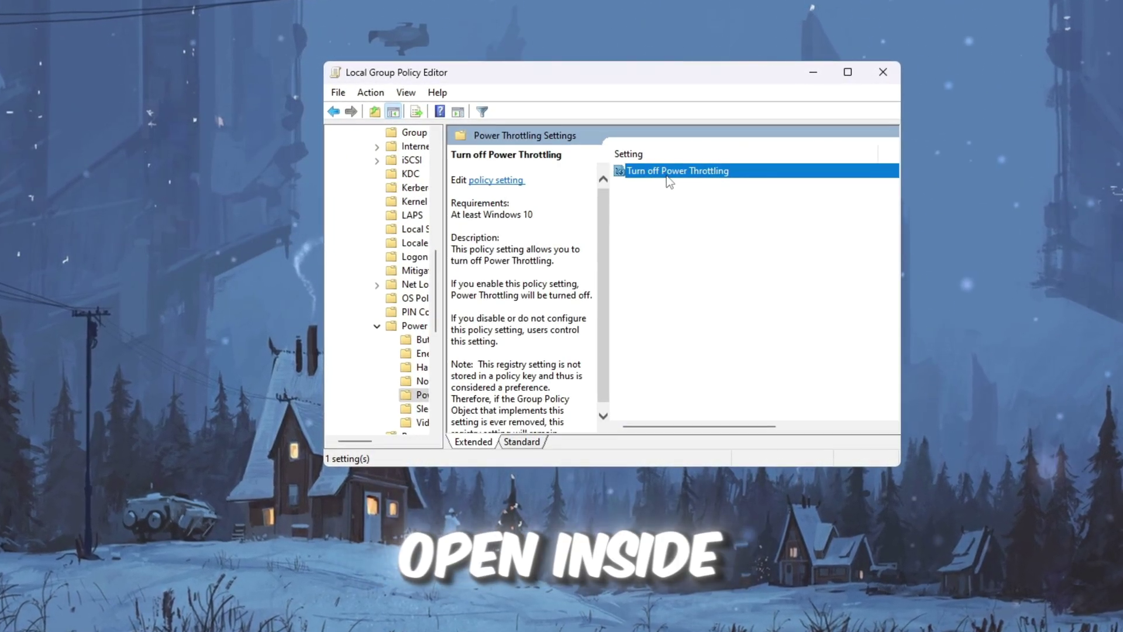
{"action": "double_click", "coordinate": [669, 171]}
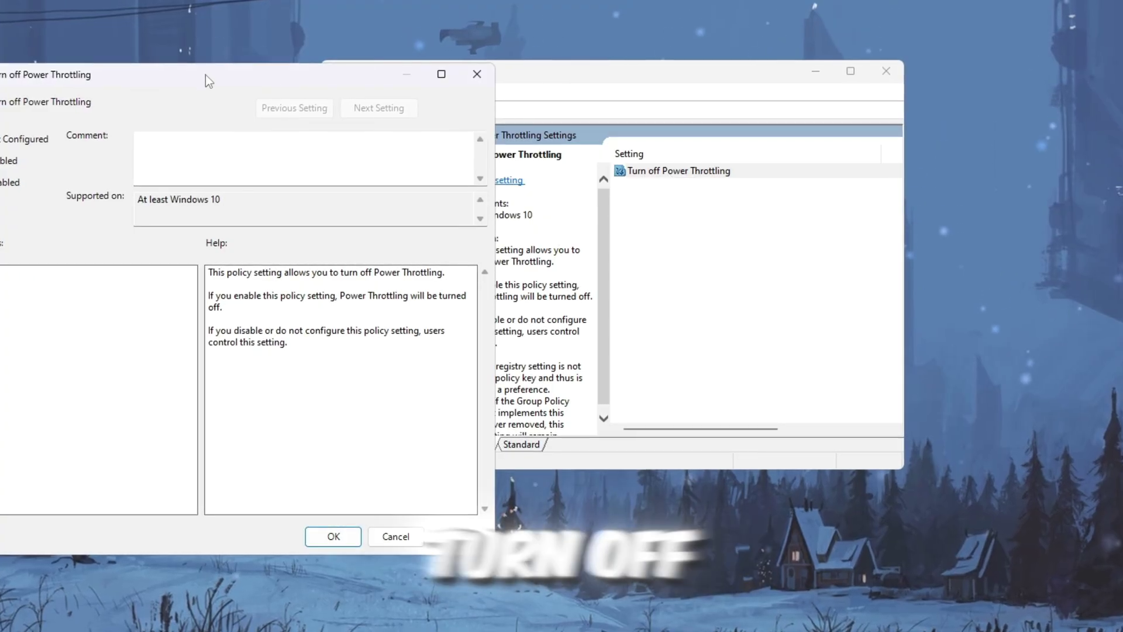
{"action": "left_click_drag", "start_coordinate": [206, 75], "coordinate": [461, 49]}
{"action": "left_click", "coordinate": [234, 156]}
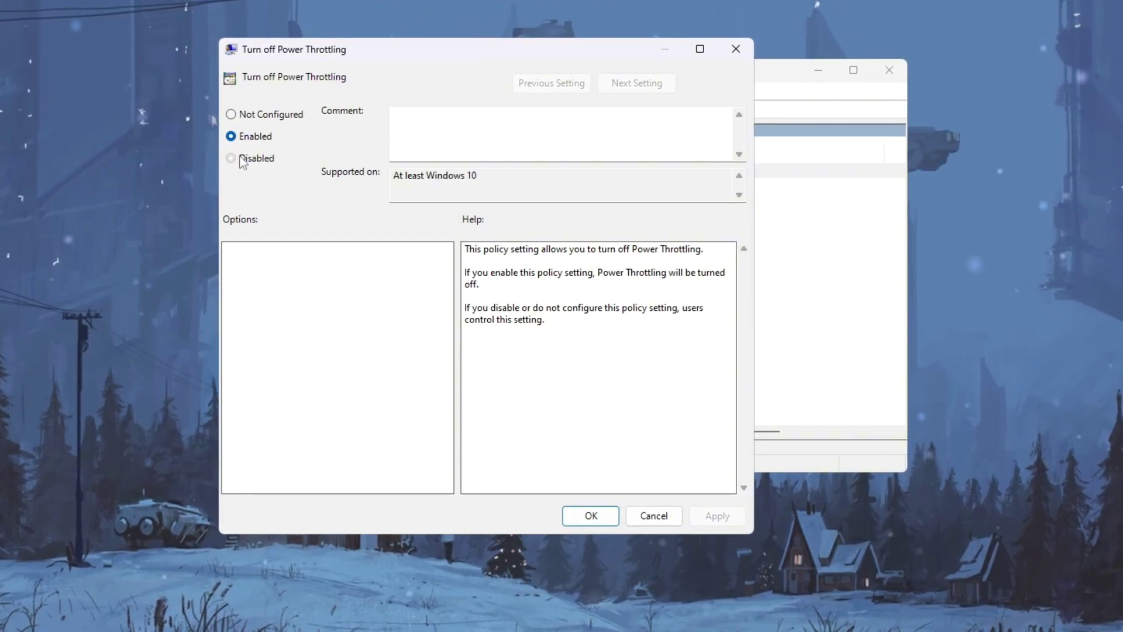
{"action": "left_click", "coordinate": [258, 140]}
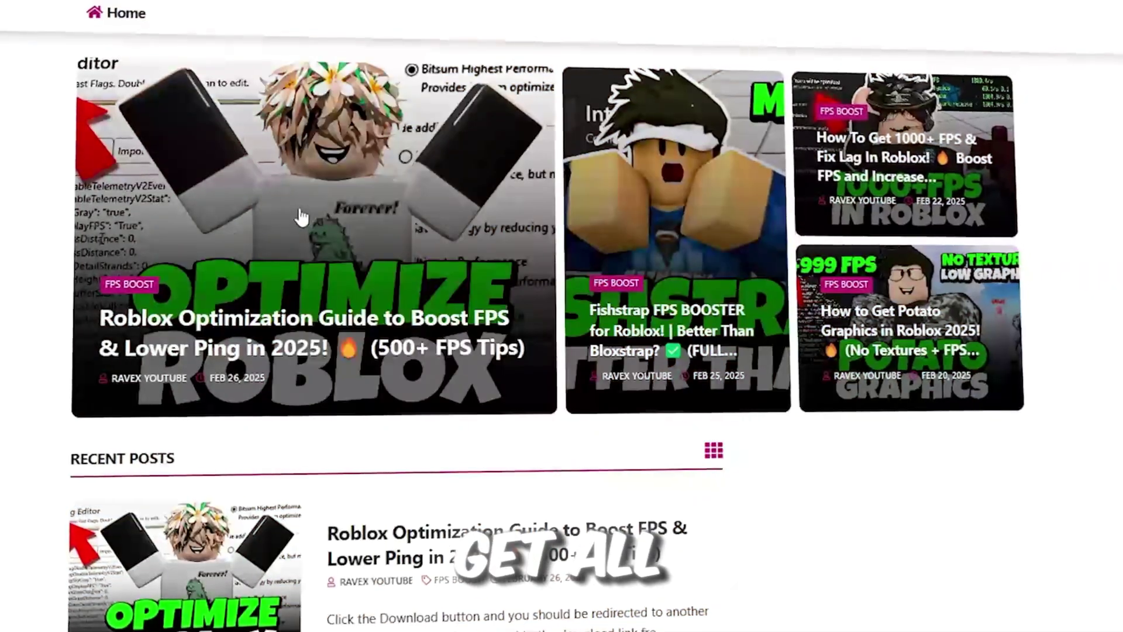
{"action": "scroll", "coordinate": [301, 218], "scroll_direction": "down", "scroll_amount": 5}
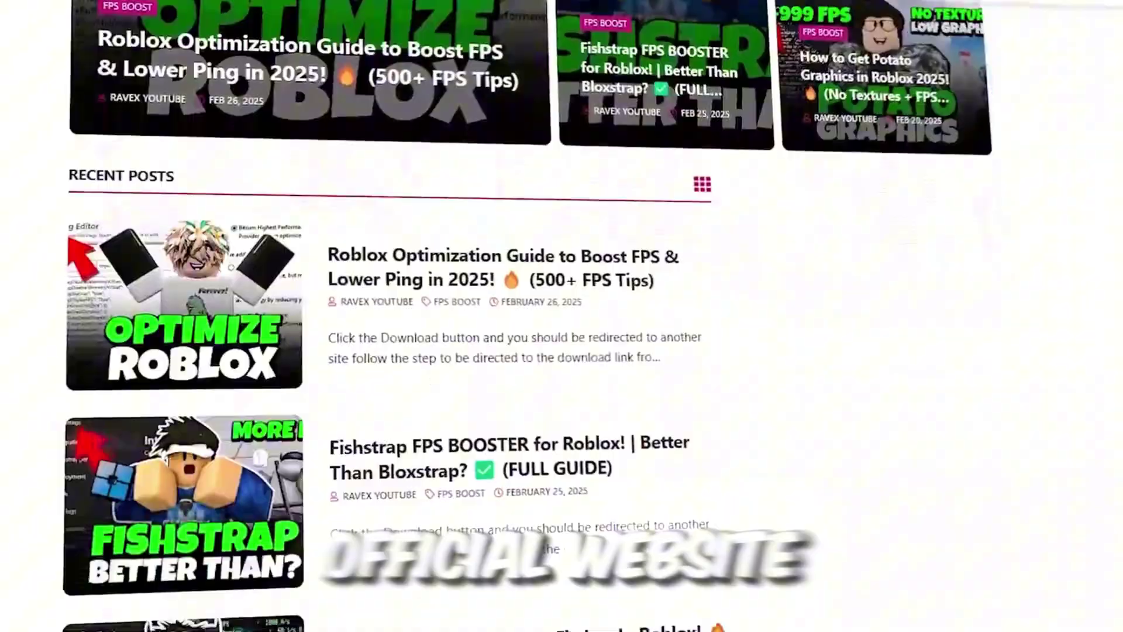
{"action": "scroll", "coordinate": [386, 316], "scroll_direction": "down", "scroll_amount": 8}
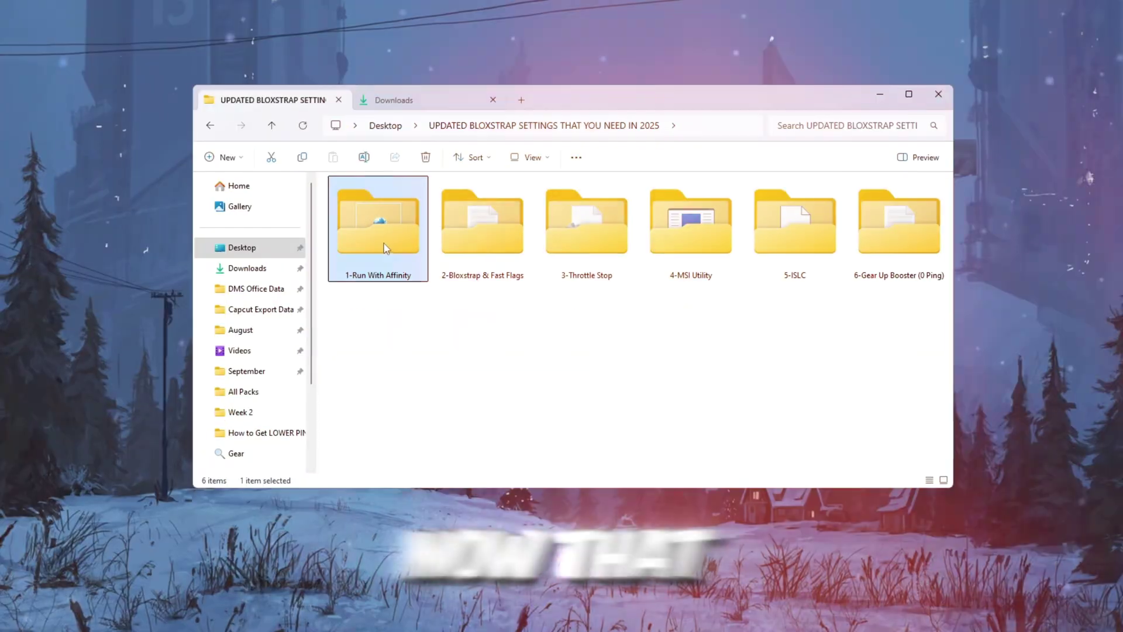
Launch RunWithAffinity.exe from the 1-Run With Affinity folder and minimize the file browser window.
{"action": "double_click", "coordinate": [376, 223]}
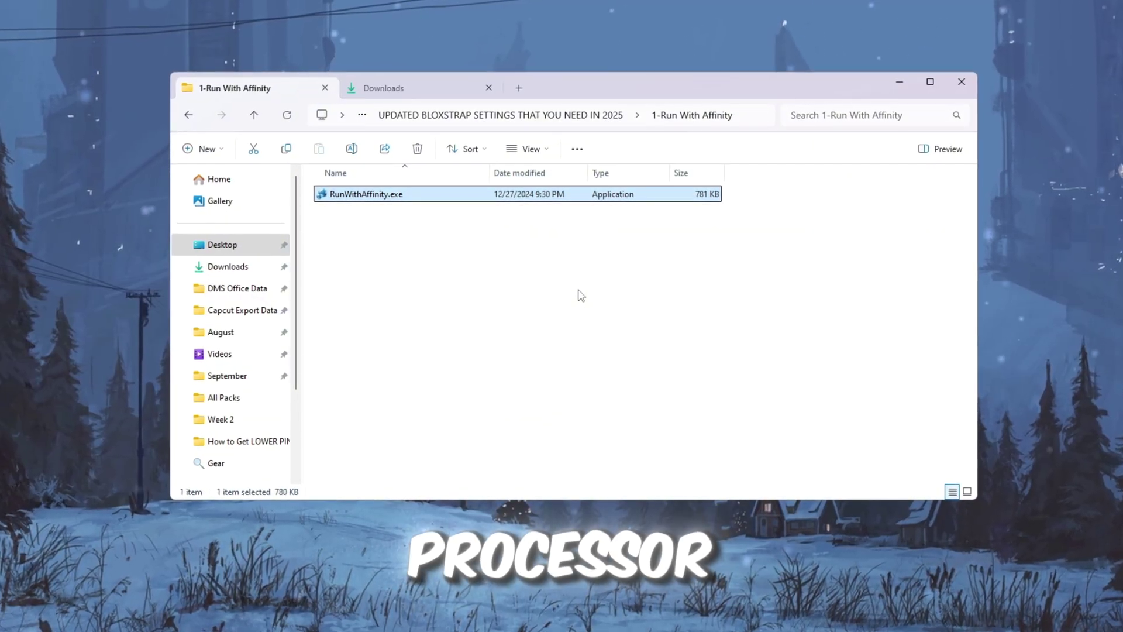
{"action": "double_click", "coordinate": [374, 193]}
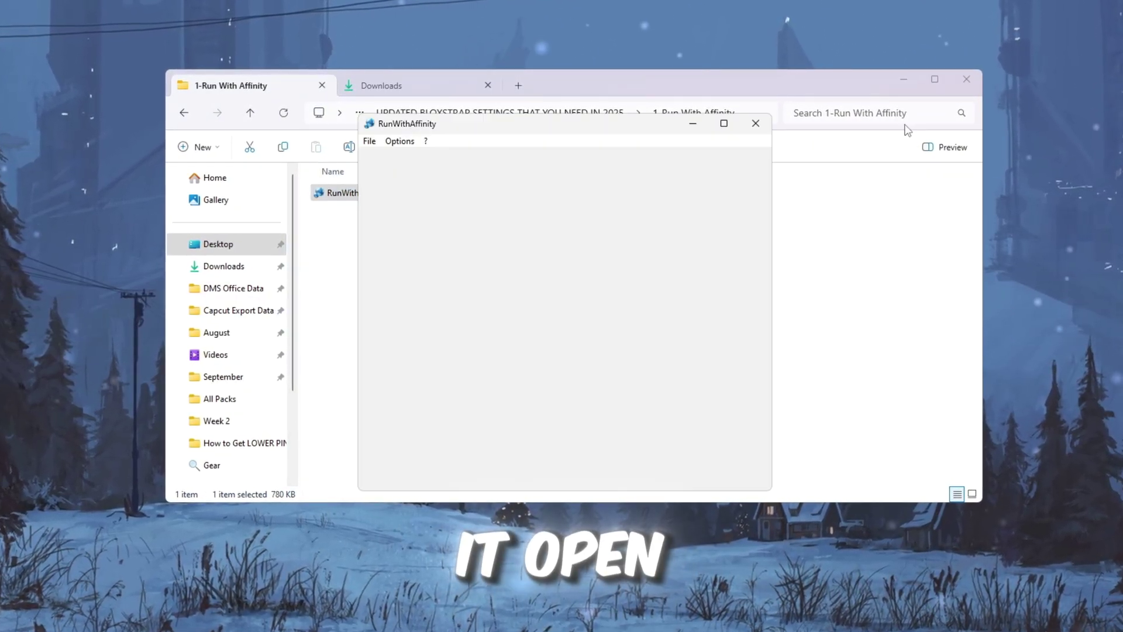
{"action": "left_click", "coordinate": [906, 82]}
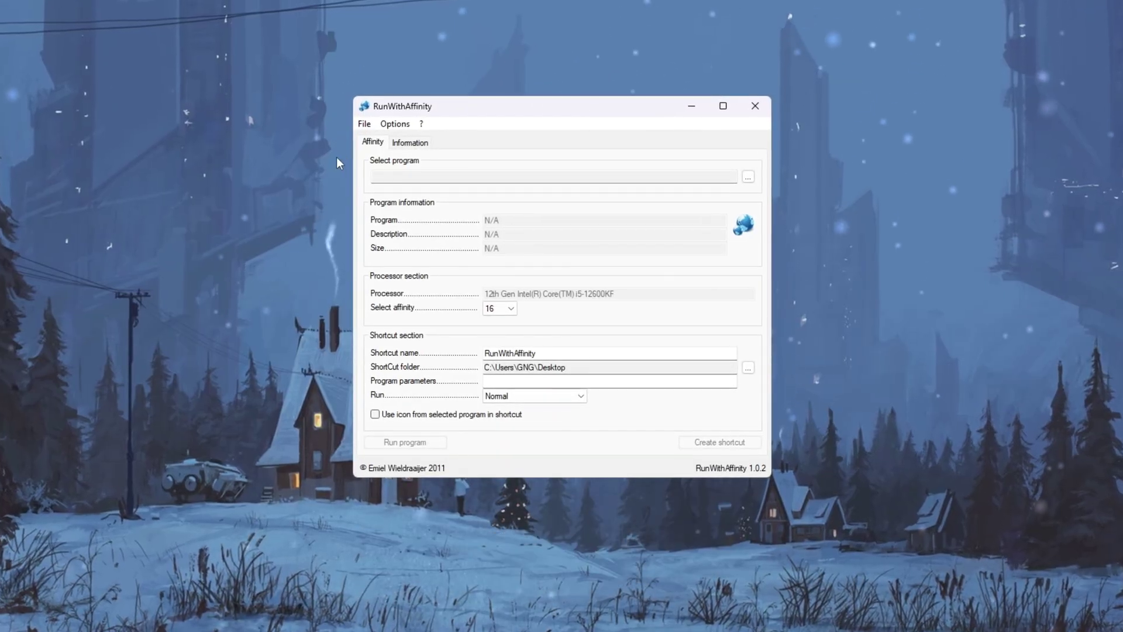
Choose RobloxPlayerBeta.exe as the program to run, reaching it through the file location of the Roblox Player shortcut in All Packs.
{"action": "left_click", "coordinate": [750, 177]}
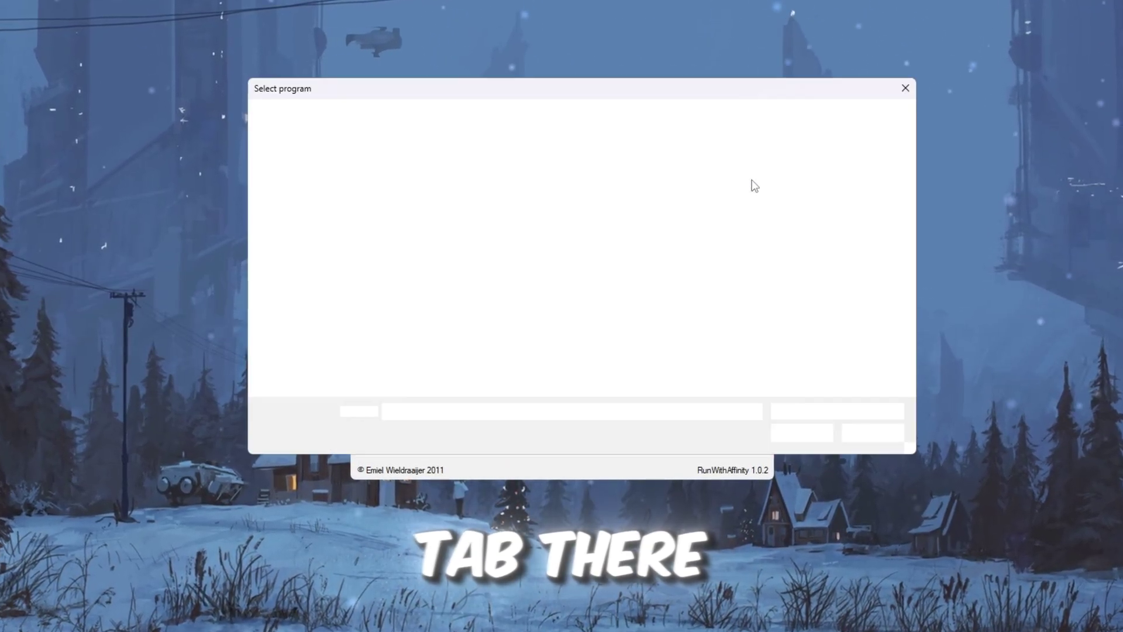
{"action": "double_click", "coordinate": [452, 238]}
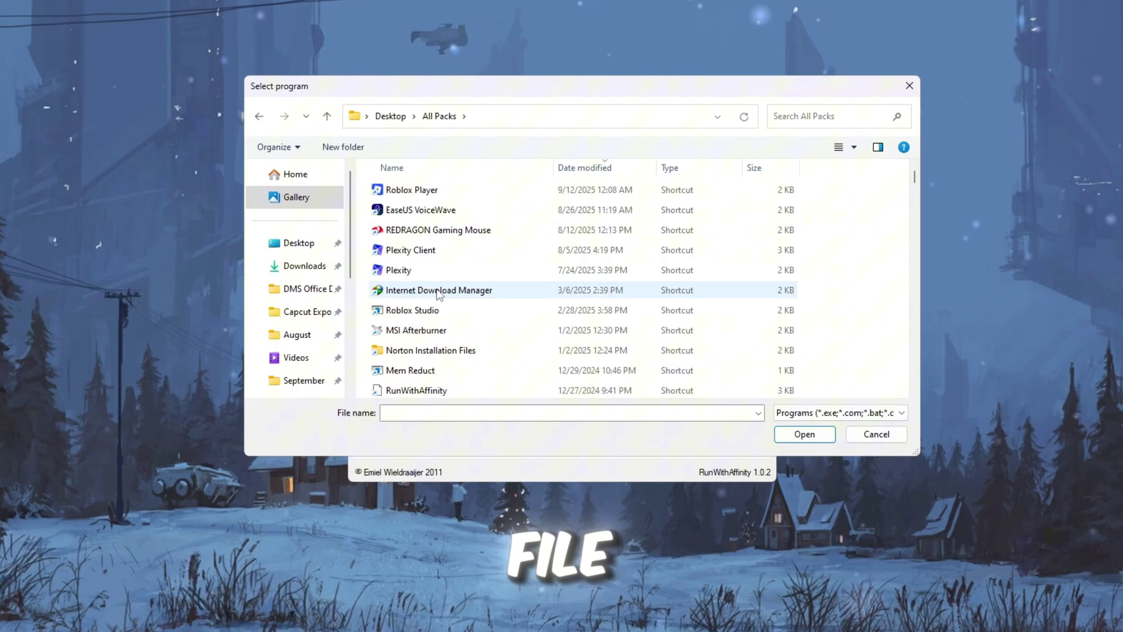
{"action": "left_click", "coordinate": [425, 194]}
{"action": "right_click", "coordinate": [375, 193]}
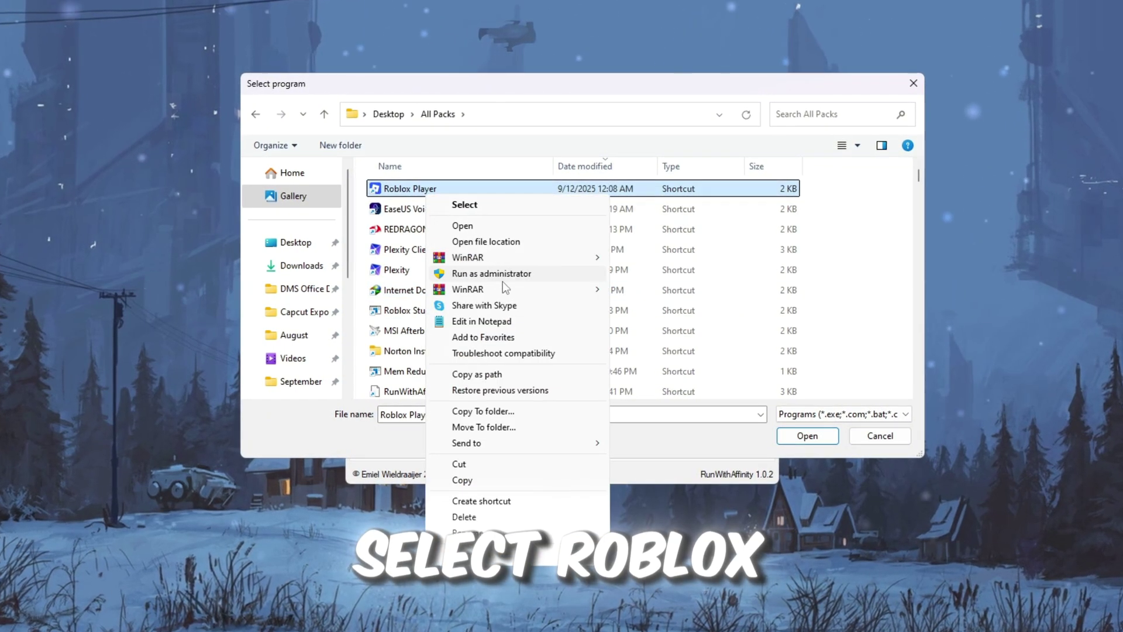
{"action": "left_click", "coordinate": [507, 241]}
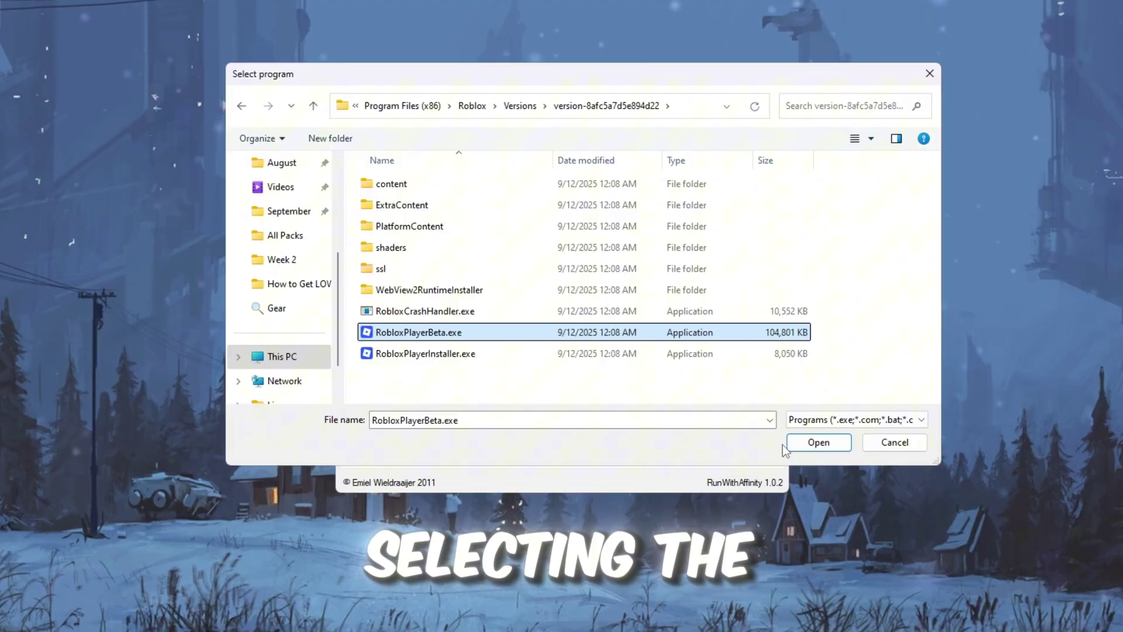
{"action": "left_click", "coordinate": [817, 441]}
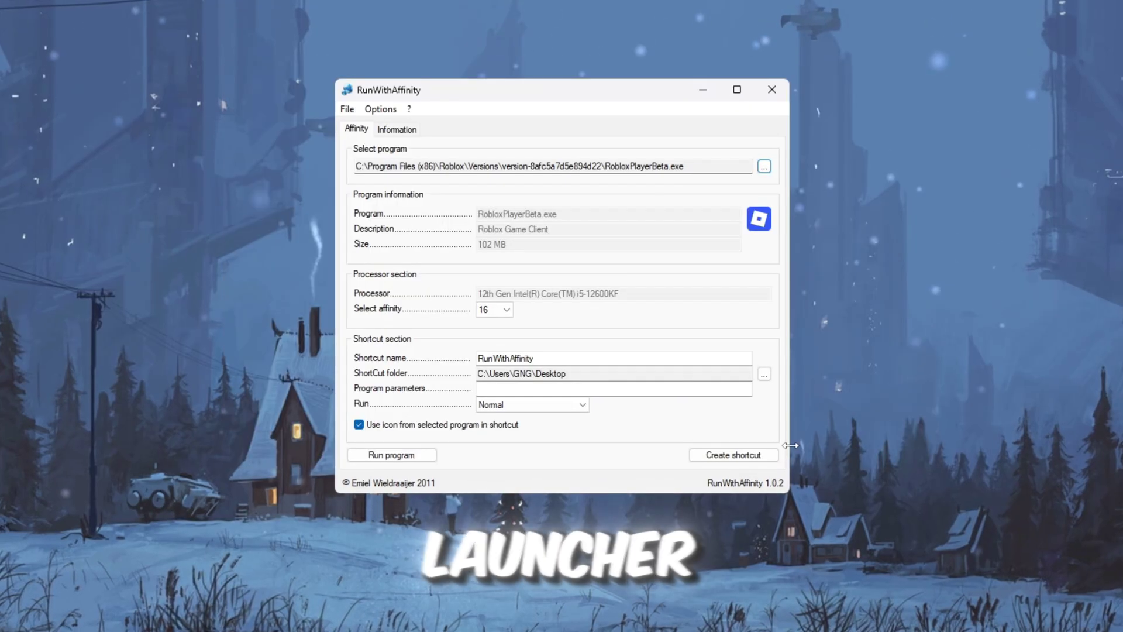
Select processor affinity 16 and name the shortcut "High perf rob".
{"action": "left_click", "coordinate": [502, 311]}
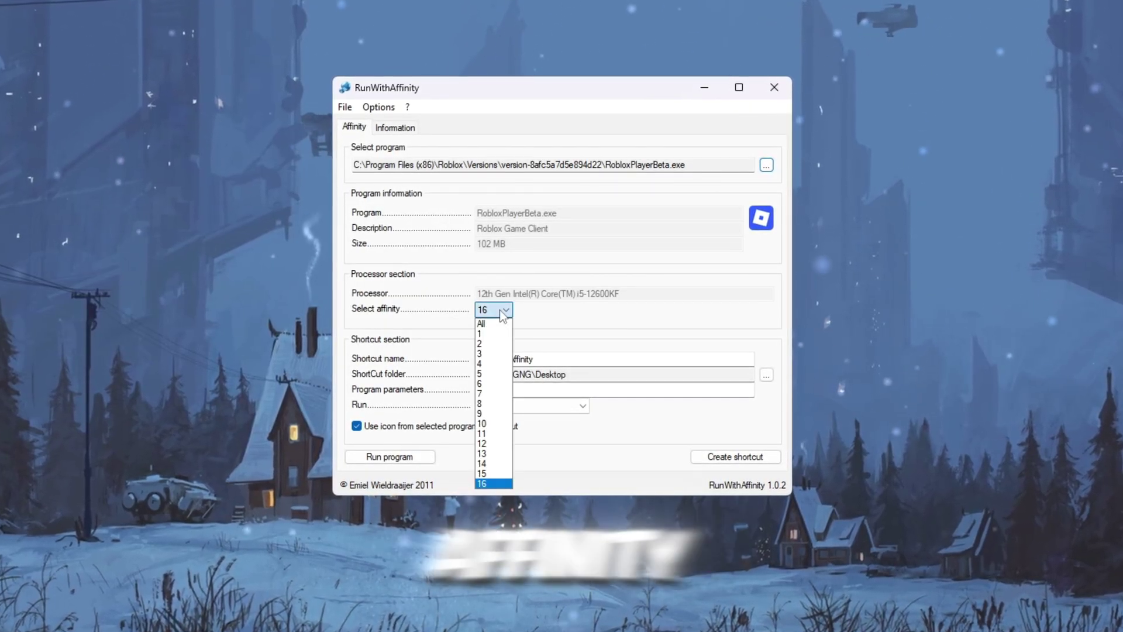
{"action": "left_click", "coordinate": [497, 490]}
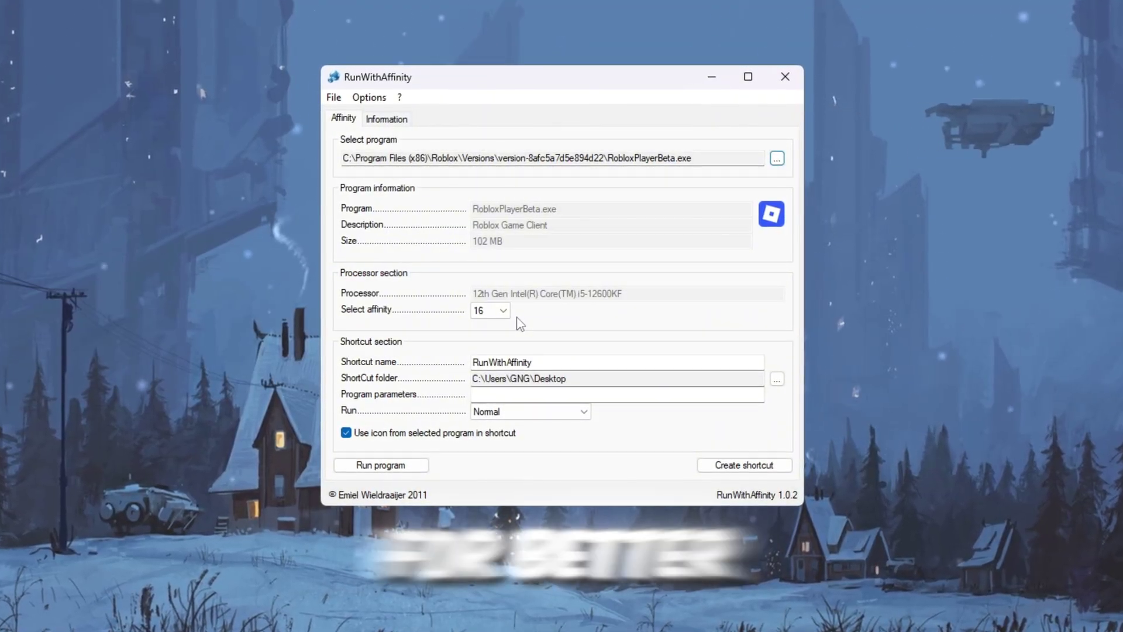
{"action": "left_click_drag", "start_coordinate": [601, 368], "coordinate": [456, 366]}
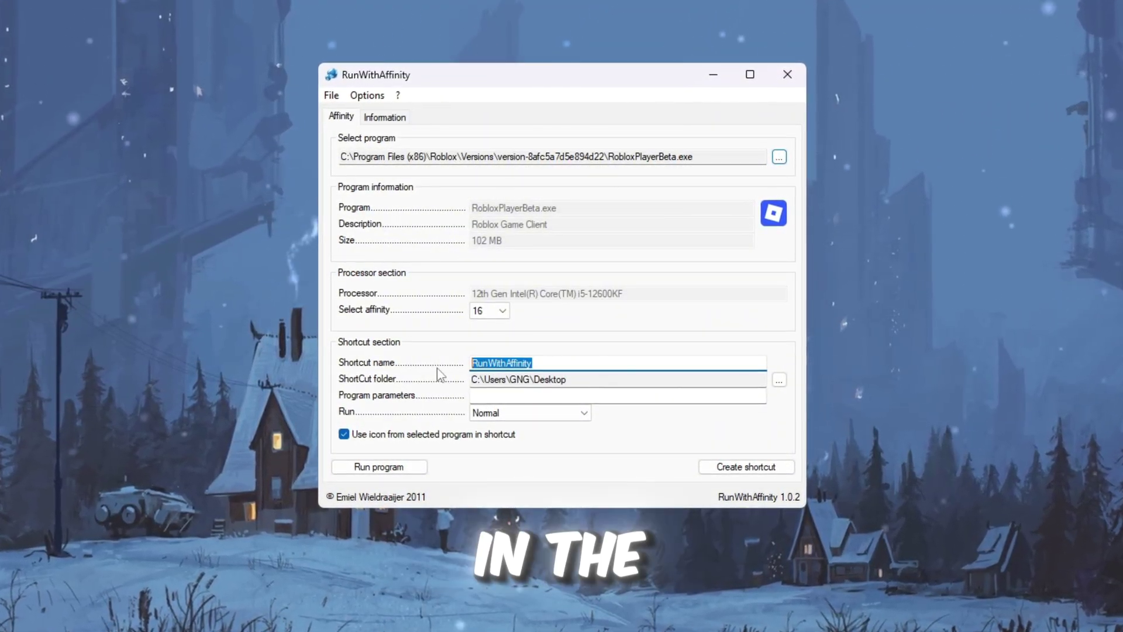
{"action": "type", "text": "High perf f"}
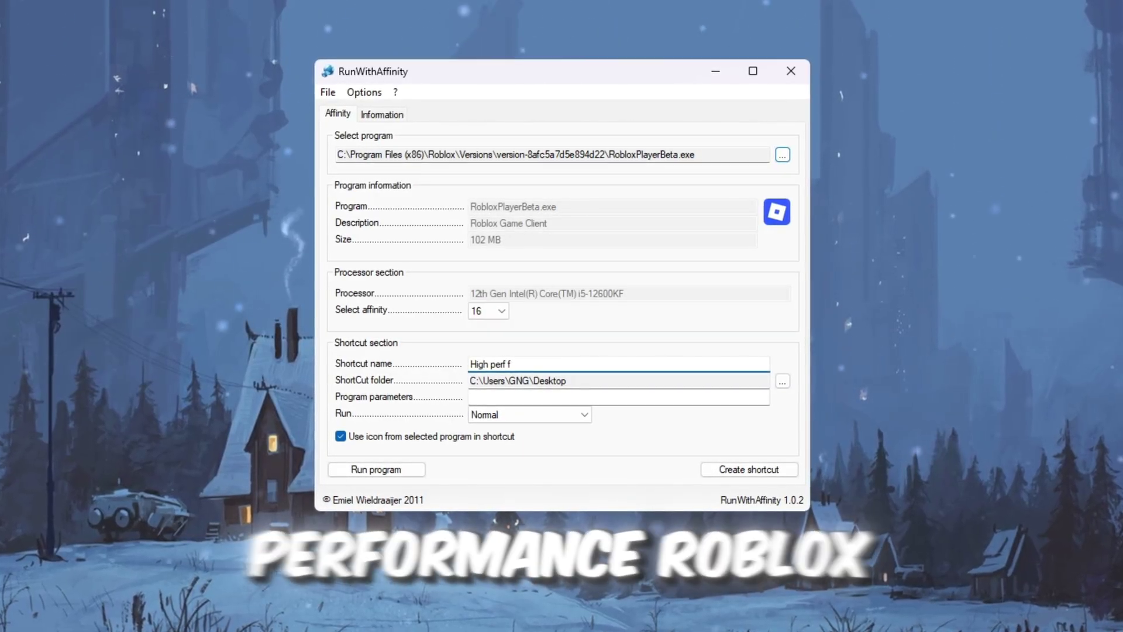
{"action": "key", "text": "BackSpace"}
{"action": "type", "text": "rob"}
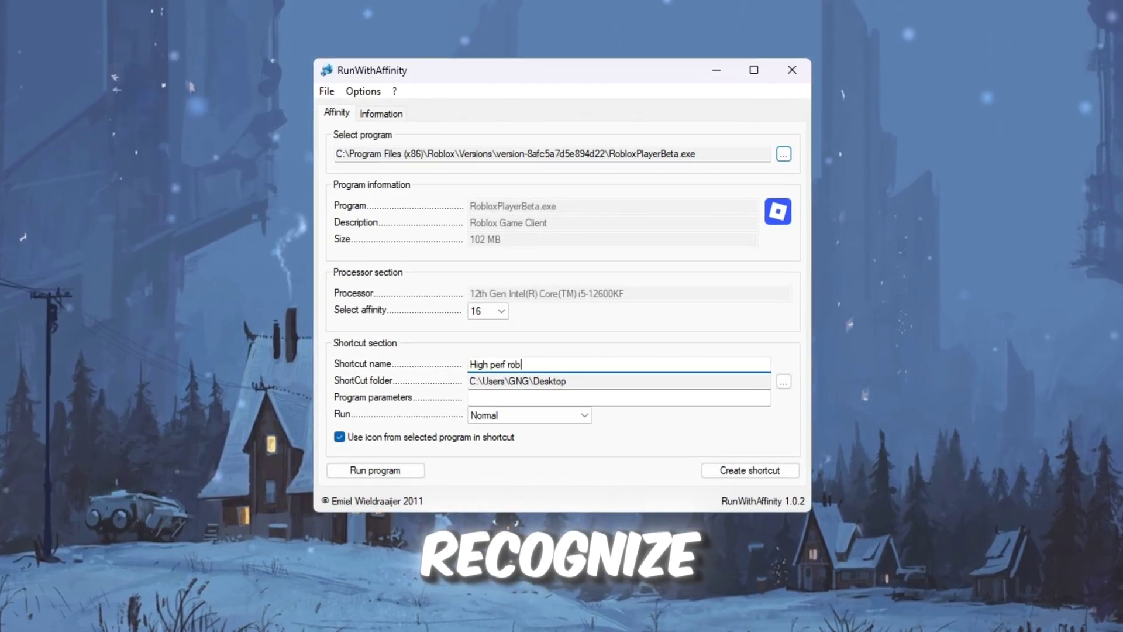
Set the shortcut's run mode to Maximized and close the RunWithAffinity window.
{"action": "left_click", "coordinate": [576, 416]}
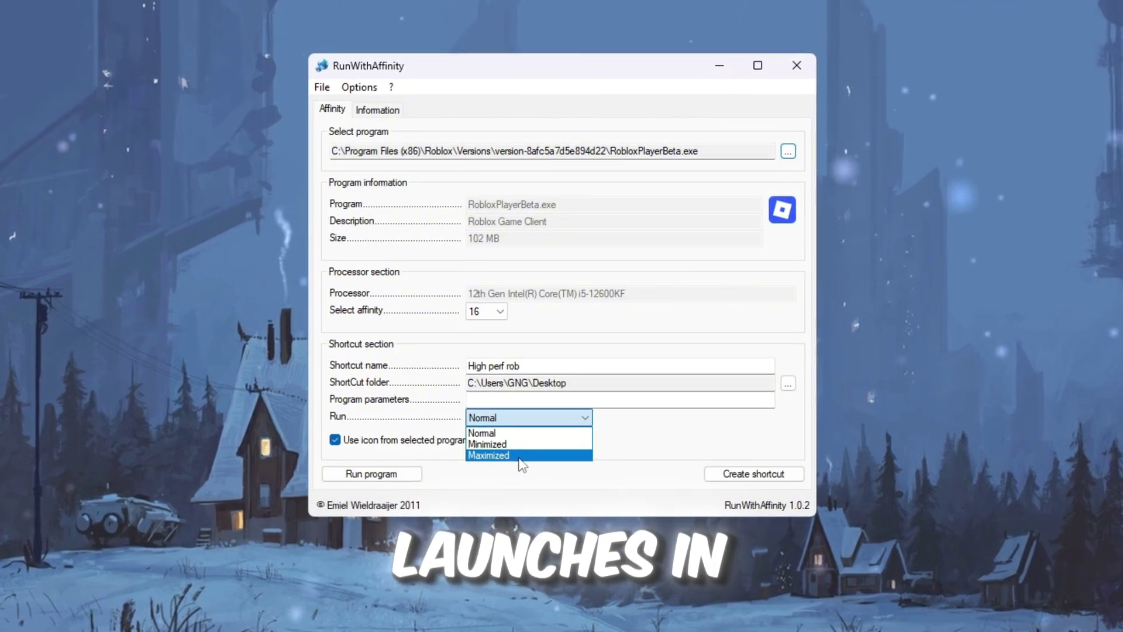
{"action": "left_click", "coordinate": [519, 456]}
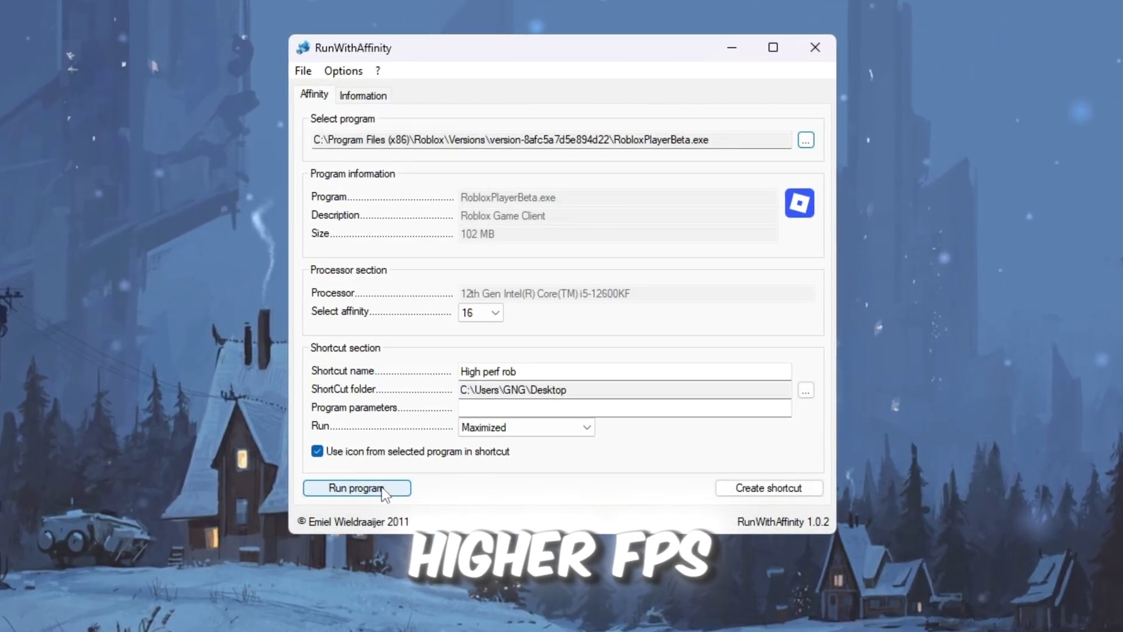
{"action": "left_click", "coordinate": [836, 37]}
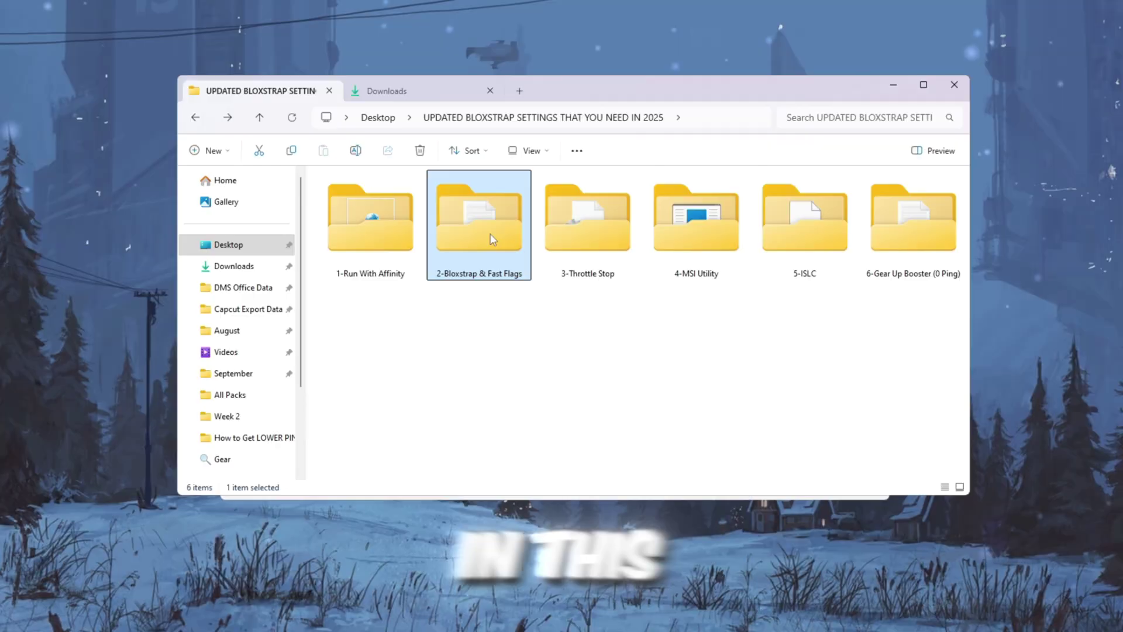
Open the 2-Bloxstrap & Fast Flags folder and select Bloxstrap.exe.
{"action": "double_click", "coordinate": [479, 220]}
{"action": "left_click", "coordinate": [370, 222]}
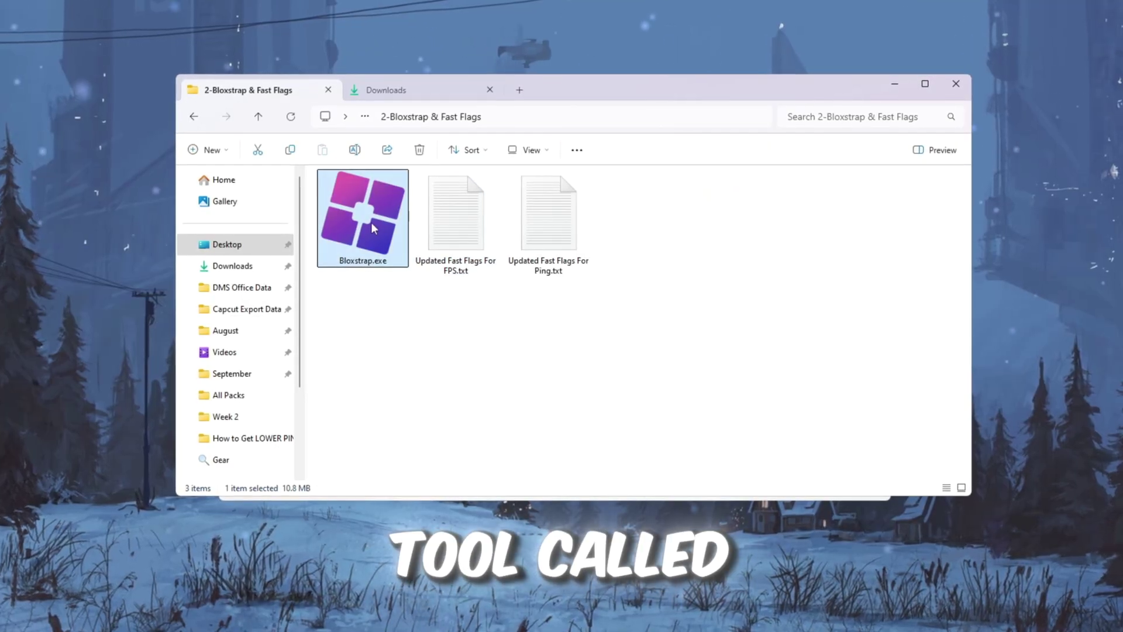
{"action": "left_click_drag", "start_coordinate": [700, 336], "coordinate": [485, 237]}
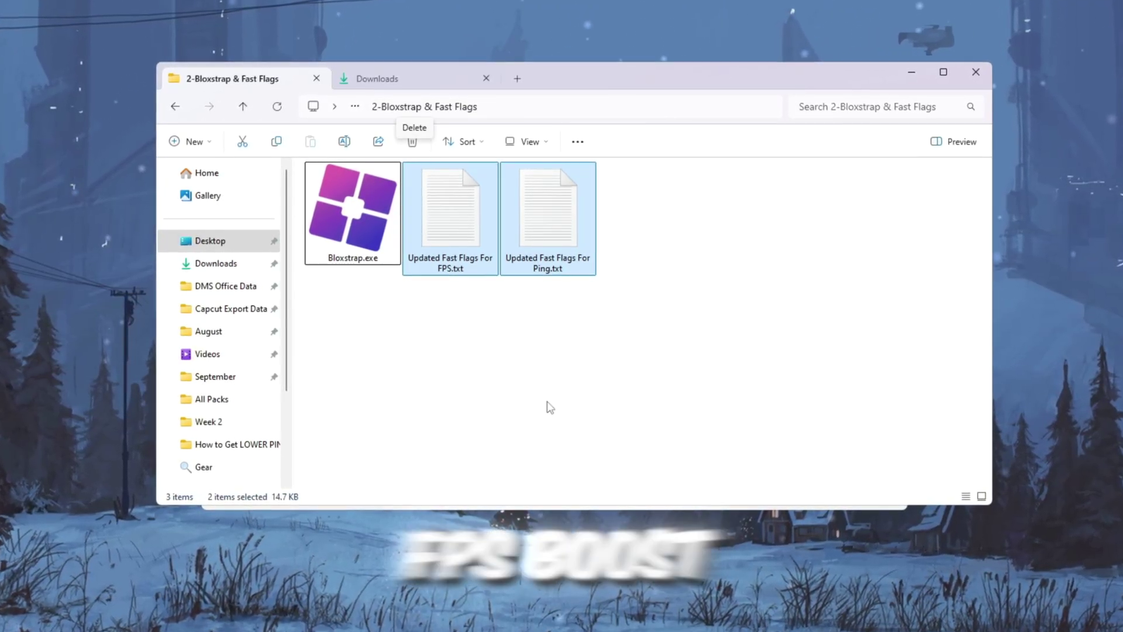
{"action": "left_click", "coordinate": [356, 231]}
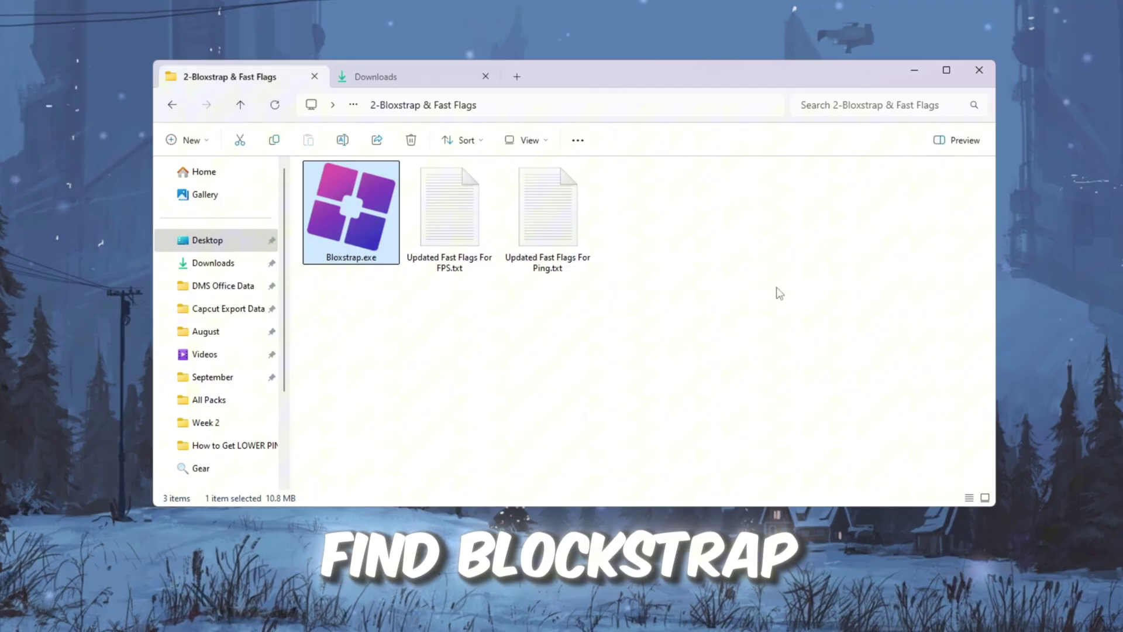
Minimize the file browser window and launch Bloxstrap through a Windows search.
{"action": "left_click", "coordinate": [922, 71]}
{"action": "key", "text": "super"}
{"action": "type", "text": "Bloxstrap"}
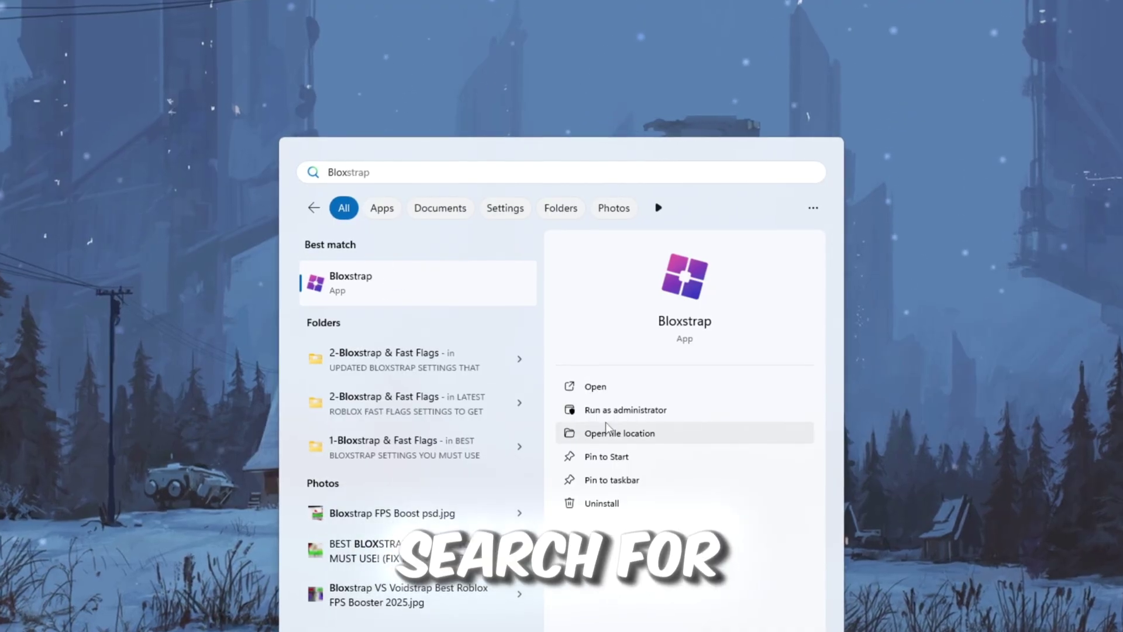
{"action": "key", "text": "Return"}
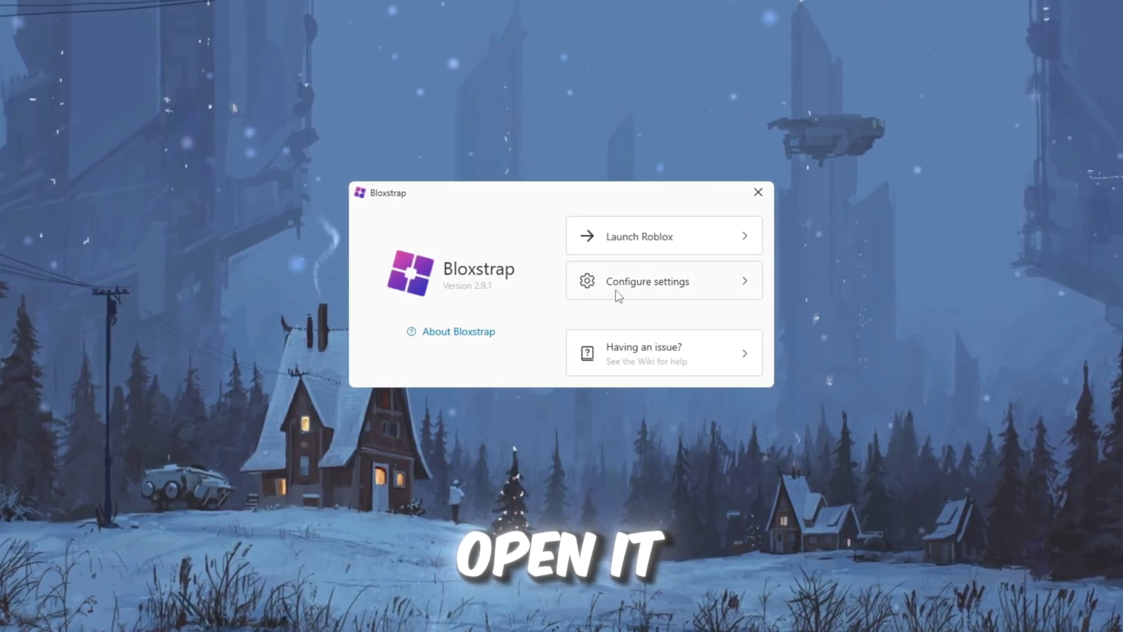
Open the Fast Flag Editor from Bloxstrap's engine settings and start adding new flags through JSON import.
{"action": "left_click", "coordinate": [616, 289]}
{"action": "left_click", "coordinate": [283, 211]}
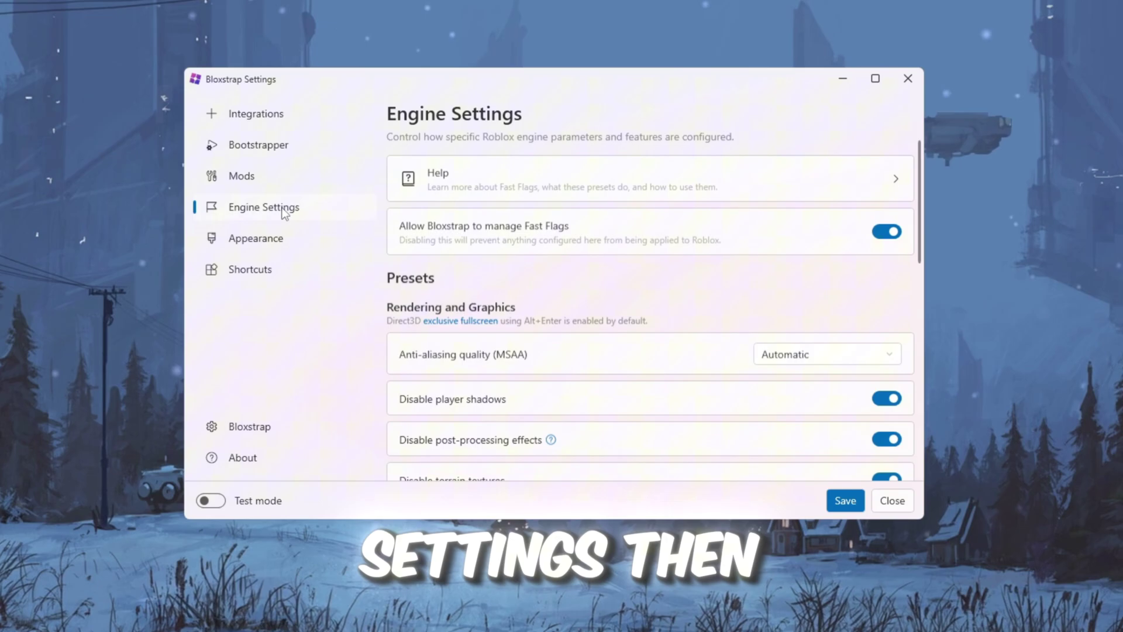
{"action": "scroll", "coordinate": [552, 237], "scroll_direction": "down", "scroll_amount": 10}
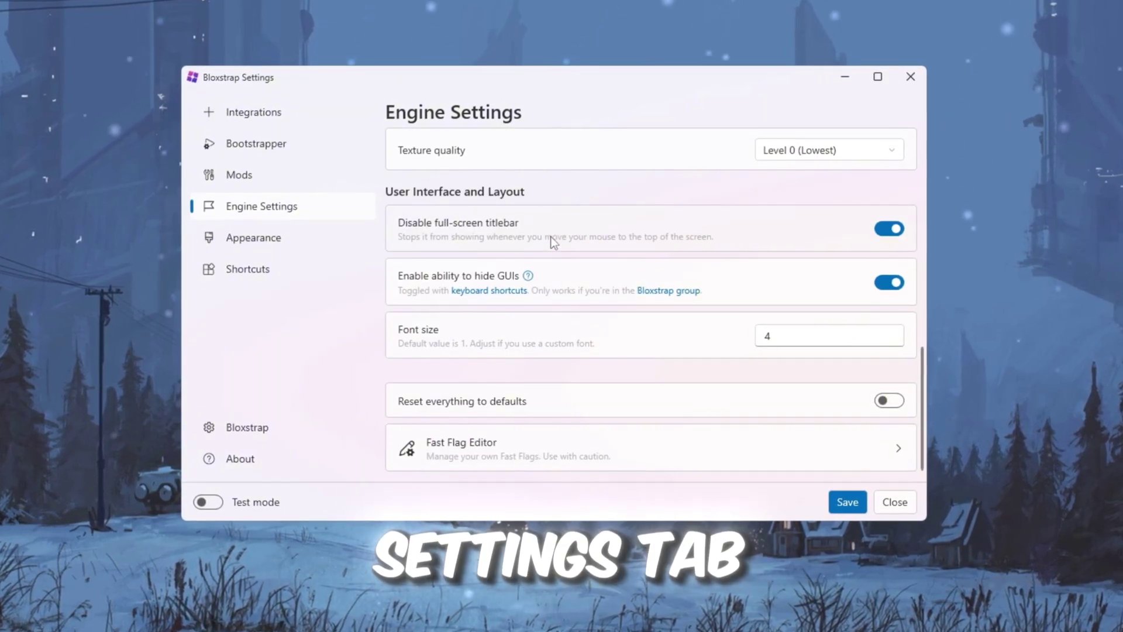
{"action": "left_click", "coordinate": [469, 450]}
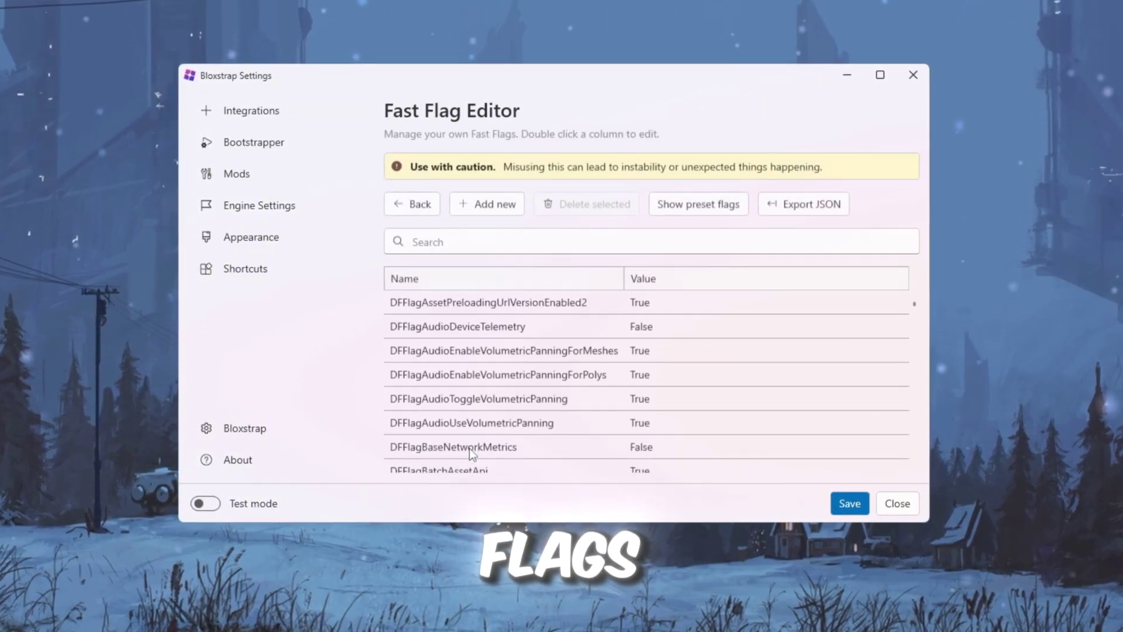
{"action": "left_click", "coordinate": [496, 206]}
{"action": "left_click", "coordinate": [585, 227]}
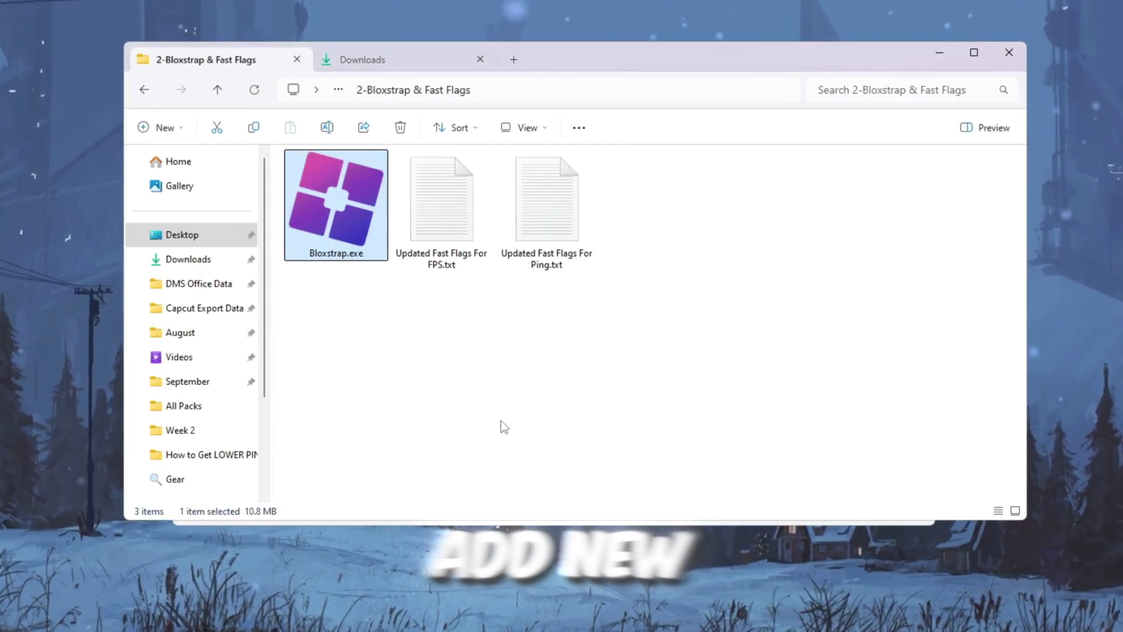
Open Updated Fast Flags For FPS.txt from the 2-Bloxstrap & Fast Flags folder.
{"action": "left_click_drag", "start_coordinate": [535, 309], "coordinate": [474, 262]}
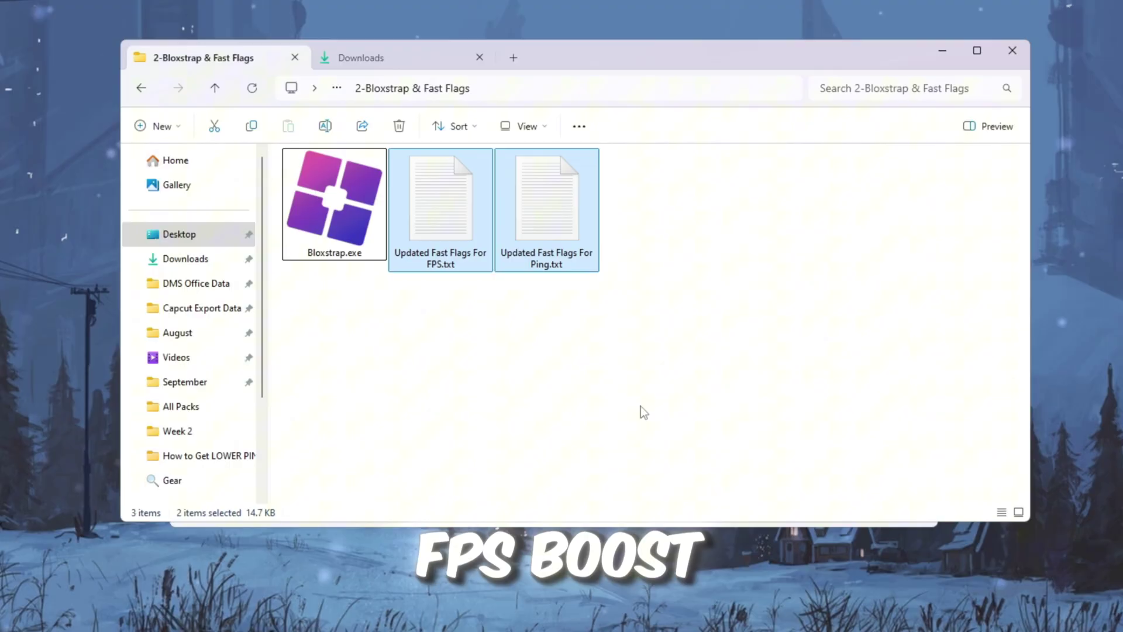
{"action": "left_click", "coordinate": [436, 221]}
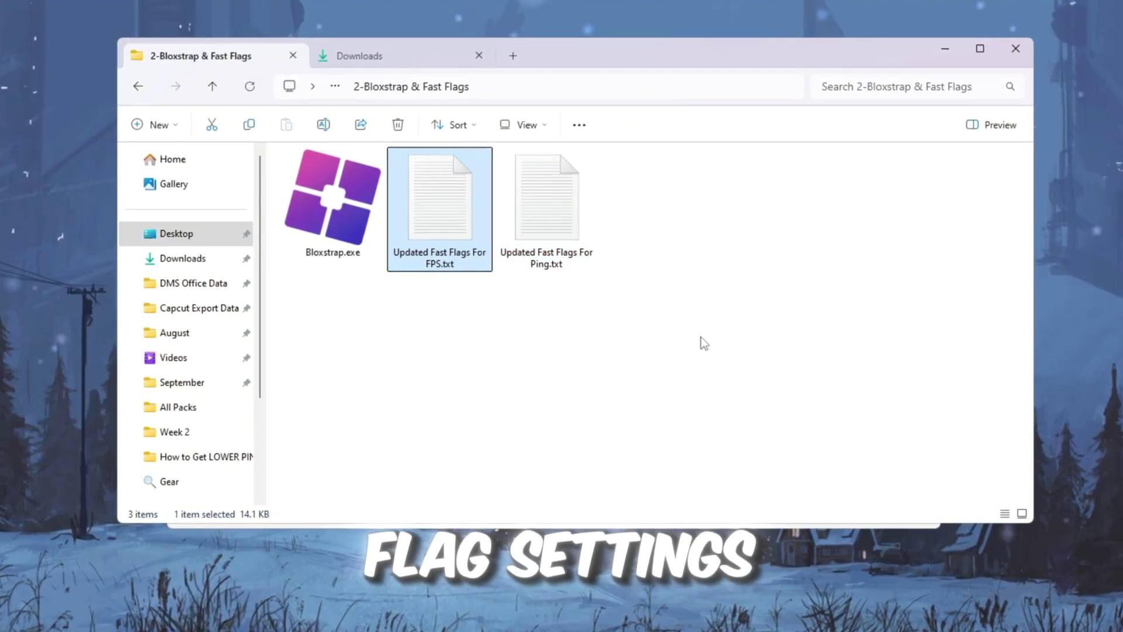
{"action": "key", "text": "shift+Right"}
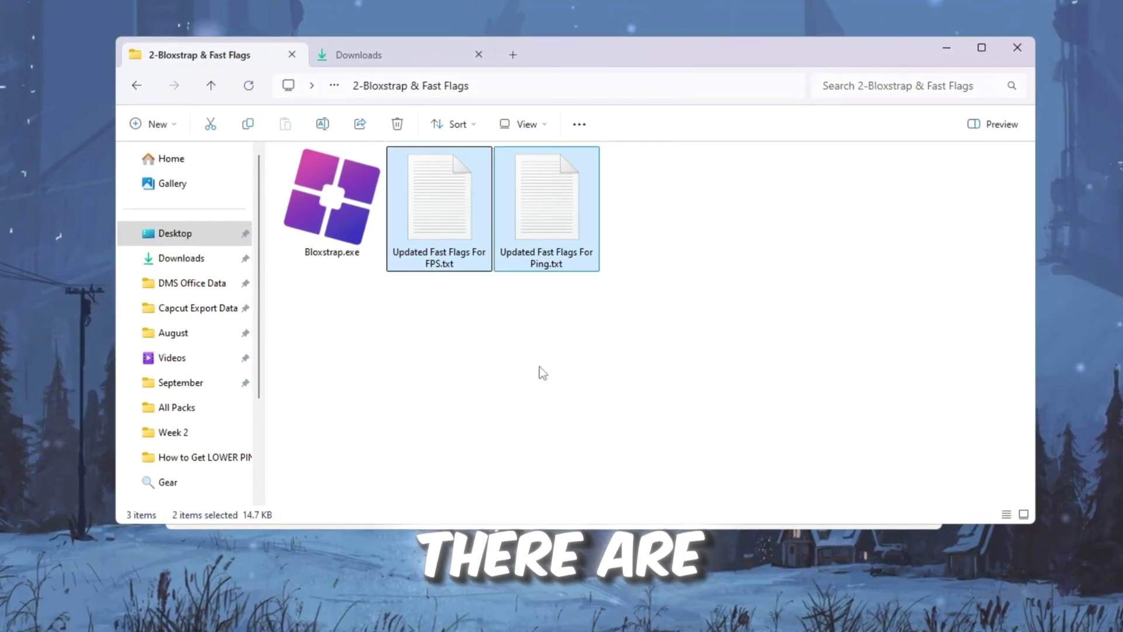
{"action": "left_click", "coordinate": [441, 213]}
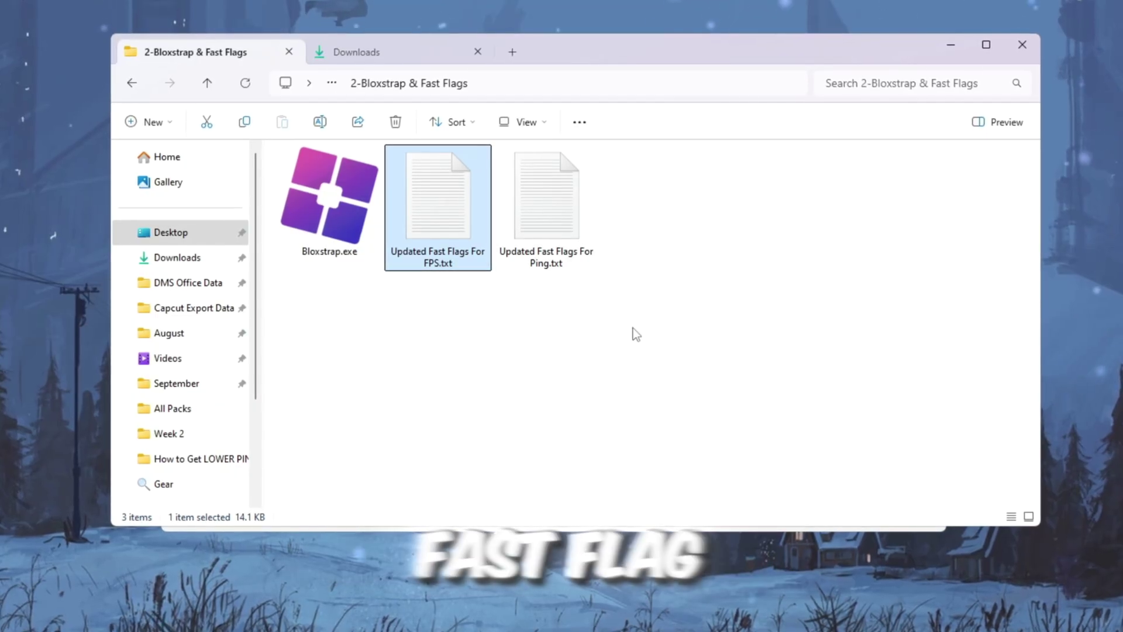
{"action": "double_click", "coordinate": [449, 201]}
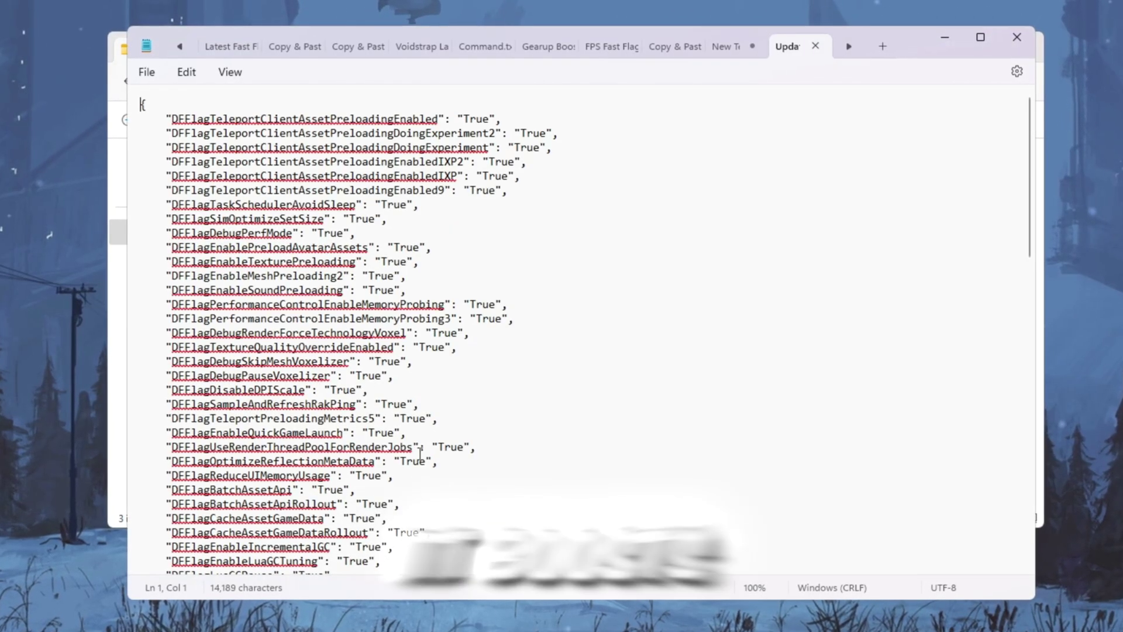
Copy the entire list of FPS fast flags from the text file.
{"action": "scroll", "coordinate": [620, 302], "scroll_direction": "down", "scroll_amount": 20}
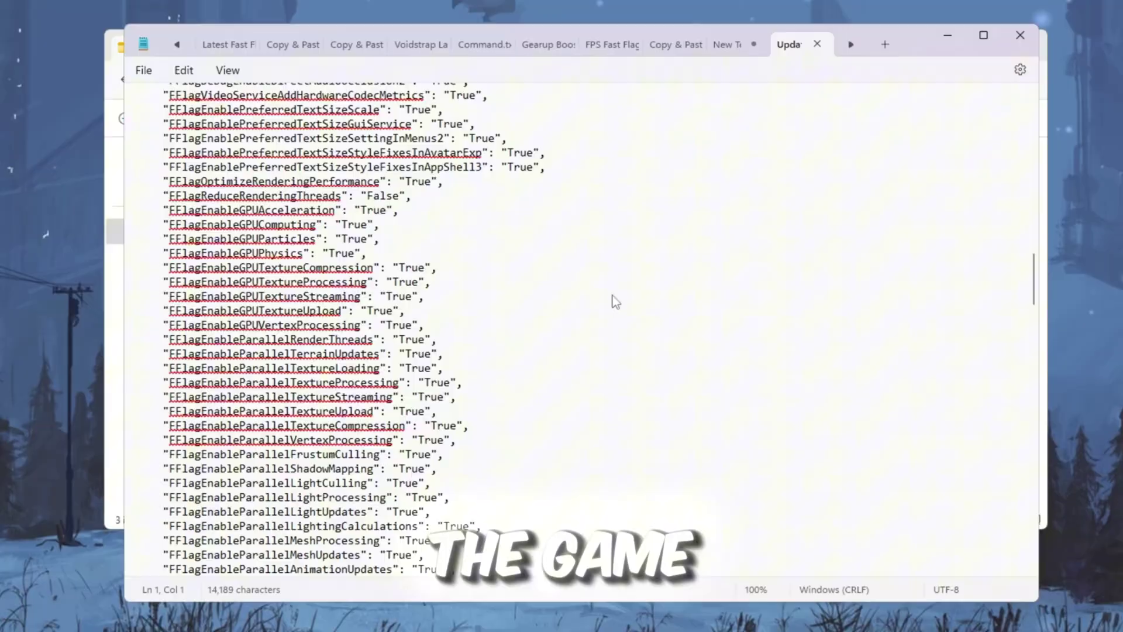
{"action": "key", "text": "ctrl+a"}
{"action": "right_click", "coordinate": [266, 215]}
{"action": "left_click", "coordinate": [286, 243]}
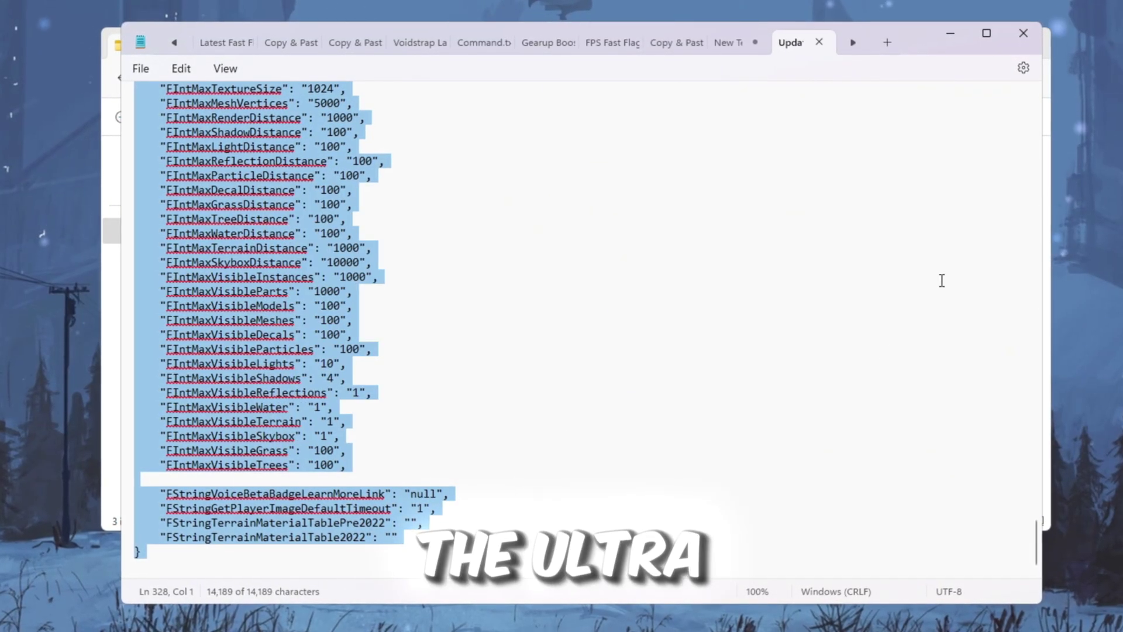
{"action": "scroll", "coordinate": [543, 332], "scroll_direction": "up", "scroll_amount": 10}
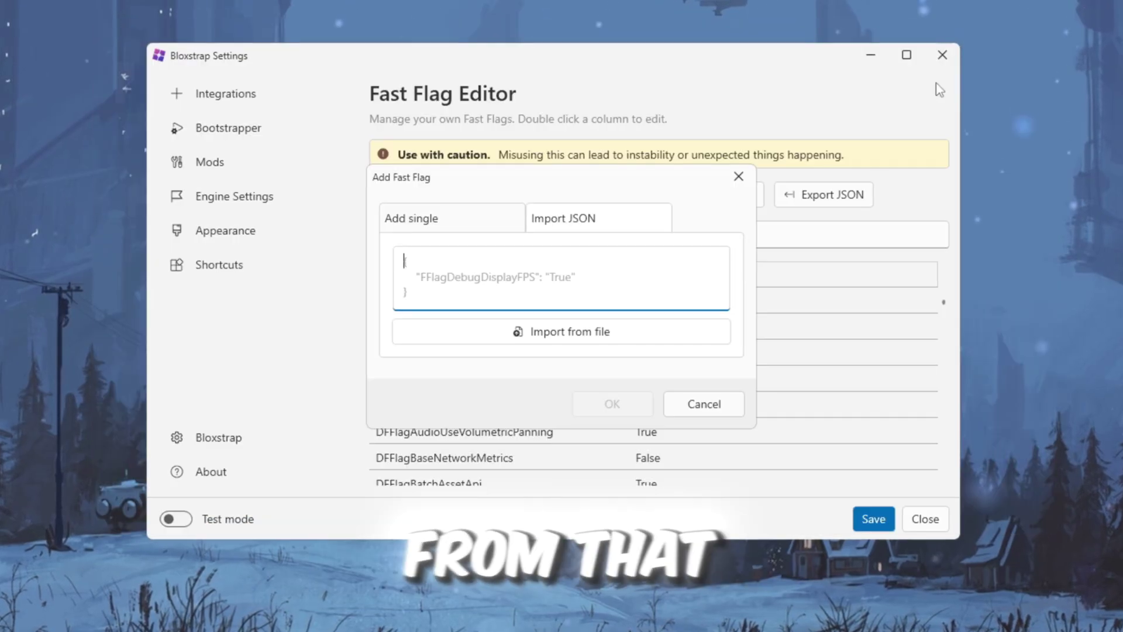
Import the copied FPS flags as JSON into the Fast Flag Editor and accept the large configuration warning.
{"action": "key", "text": "ctrl+v"}
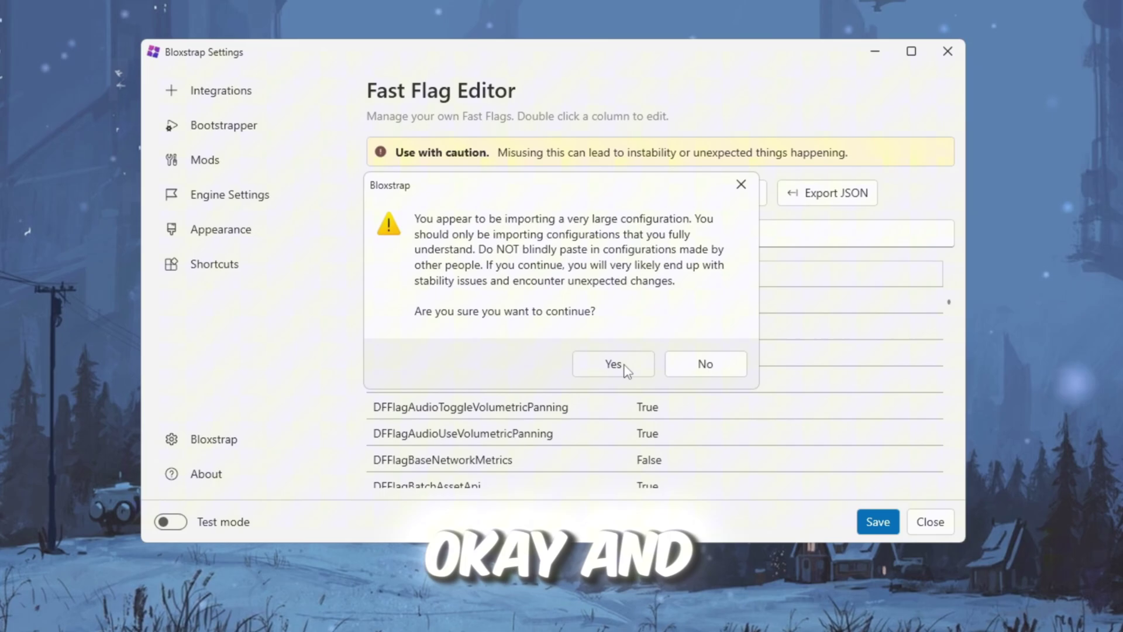
{"action": "left_click", "coordinate": [613, 363]}
{"action": "left_click", "coordinate": [632, 503]}
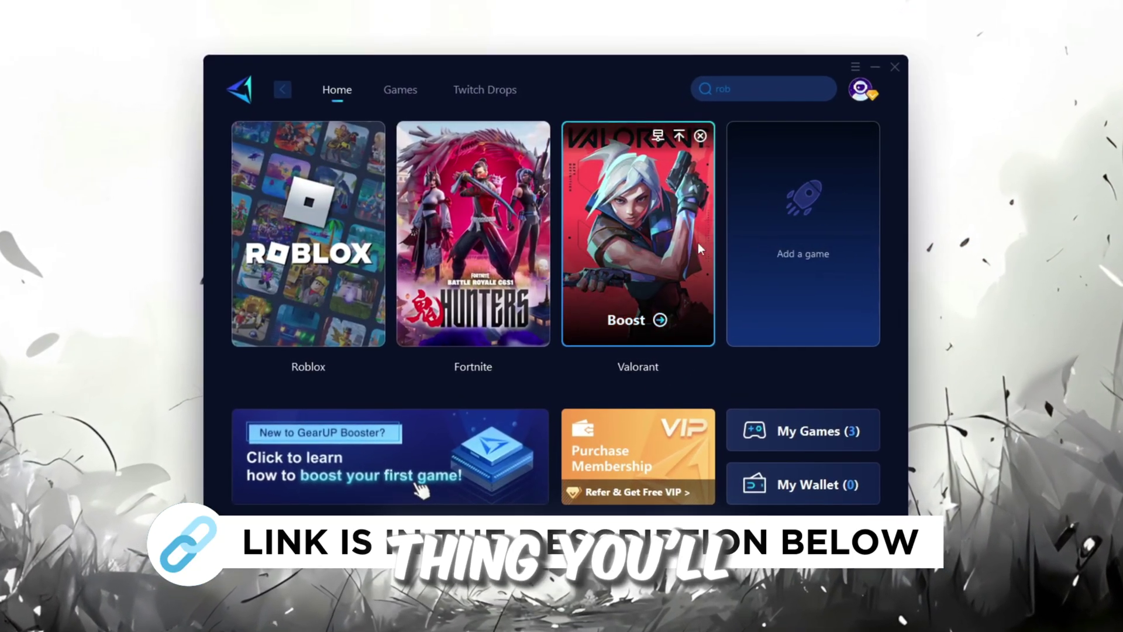
Browse the supported games in GearUP Booster and return to its home page.
{"action": "left_click", "coordinate": [863, 92]}
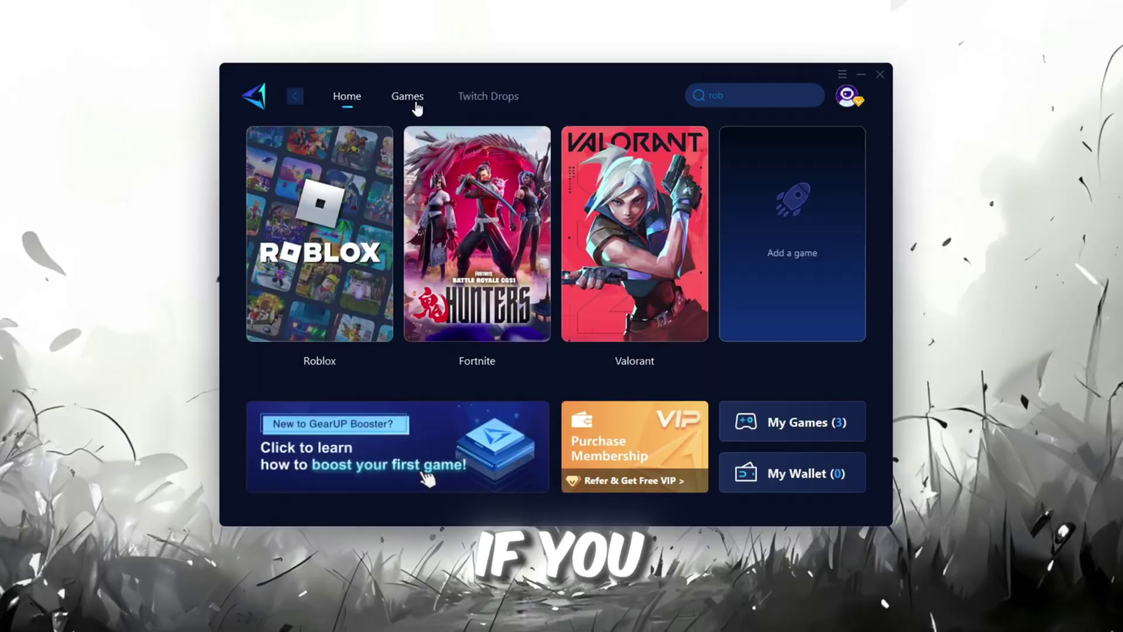
{"action": "left_click", "coordinate": [389, 81]}
{"action": "scroll", "coordinate": [539, 289], "scroll_direction": "down", "scroll_amount": 3}
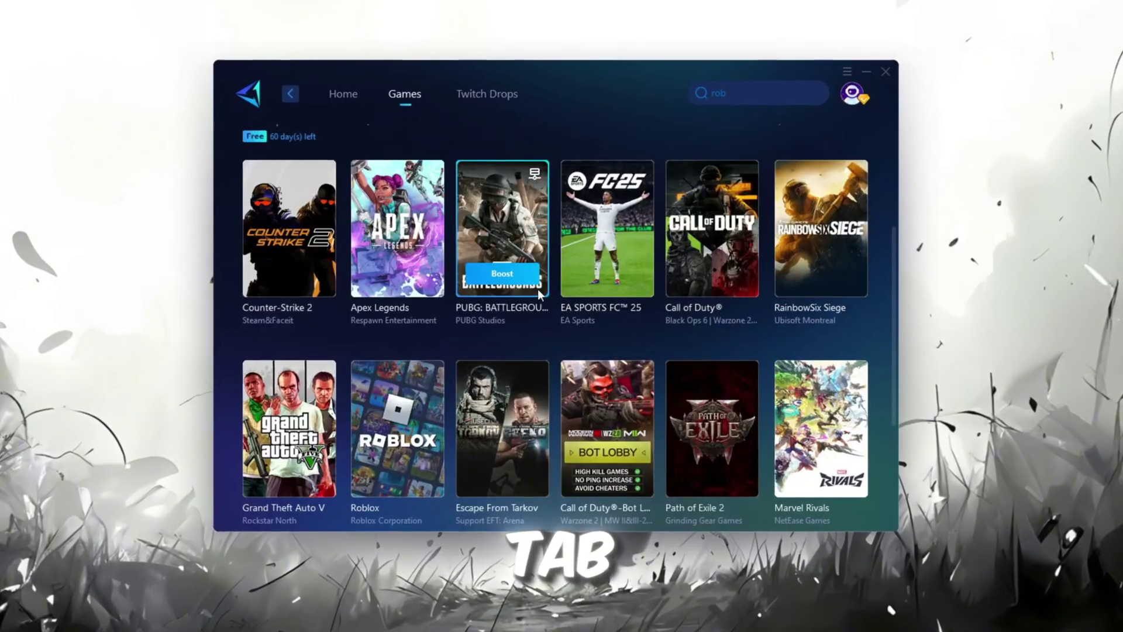
{"action": "scroll", "coordinate": [538, 289], "scroll_direction": "down", "scroll_amount": 3}
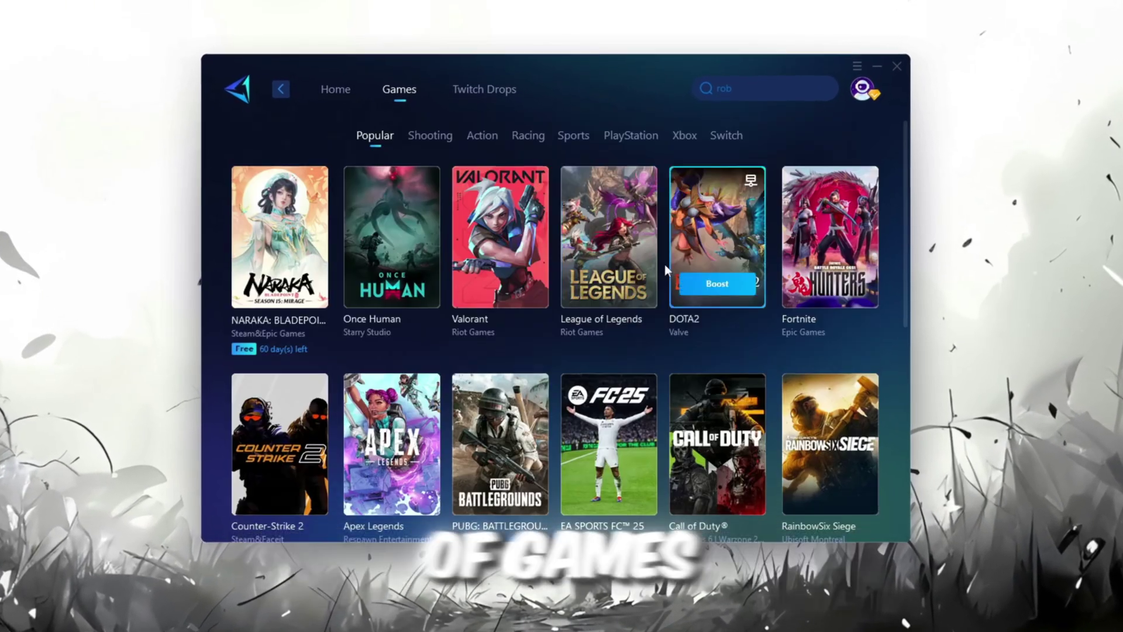
{"action": "left_click", "coordinate": [333, 91]}
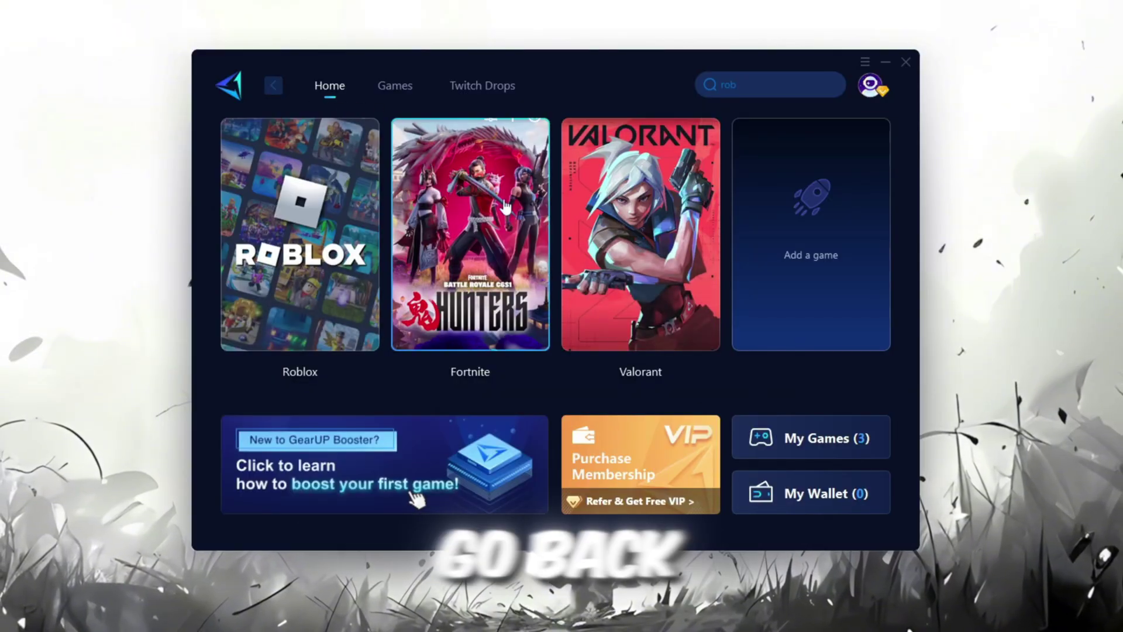
Start boosting Roblox from the GearUP Booster home page.
{"action": "mouse_move", "coordinate": [444, 288]}
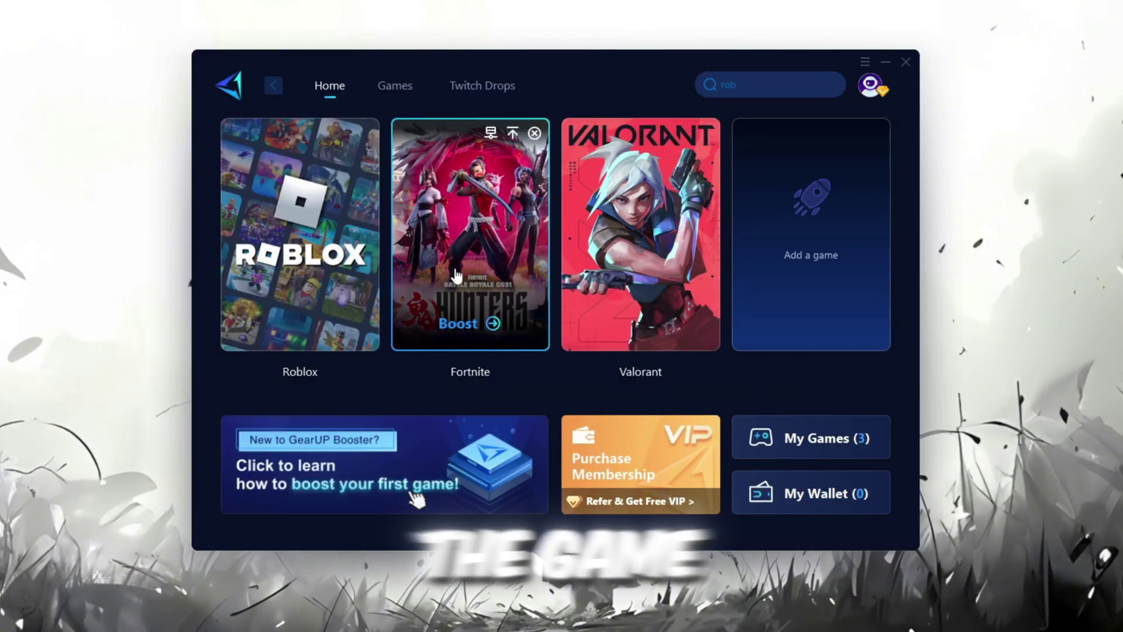
{"action": "mouse_move", "coordinate": [315, 202]}
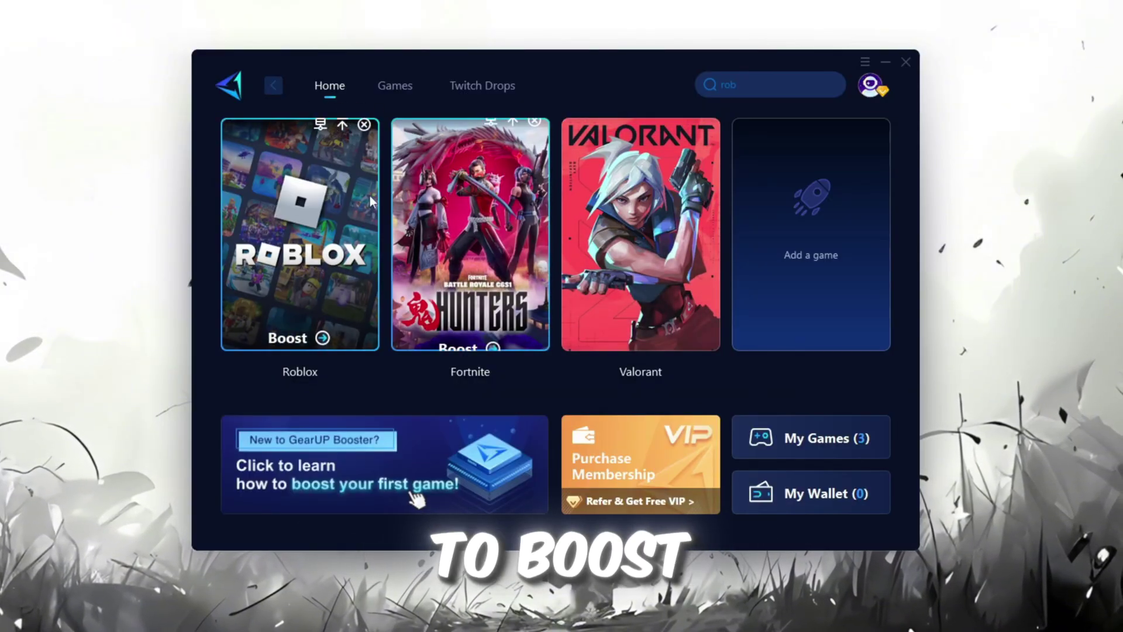
{"action": "left_click", "coordinate": [298, 326]}
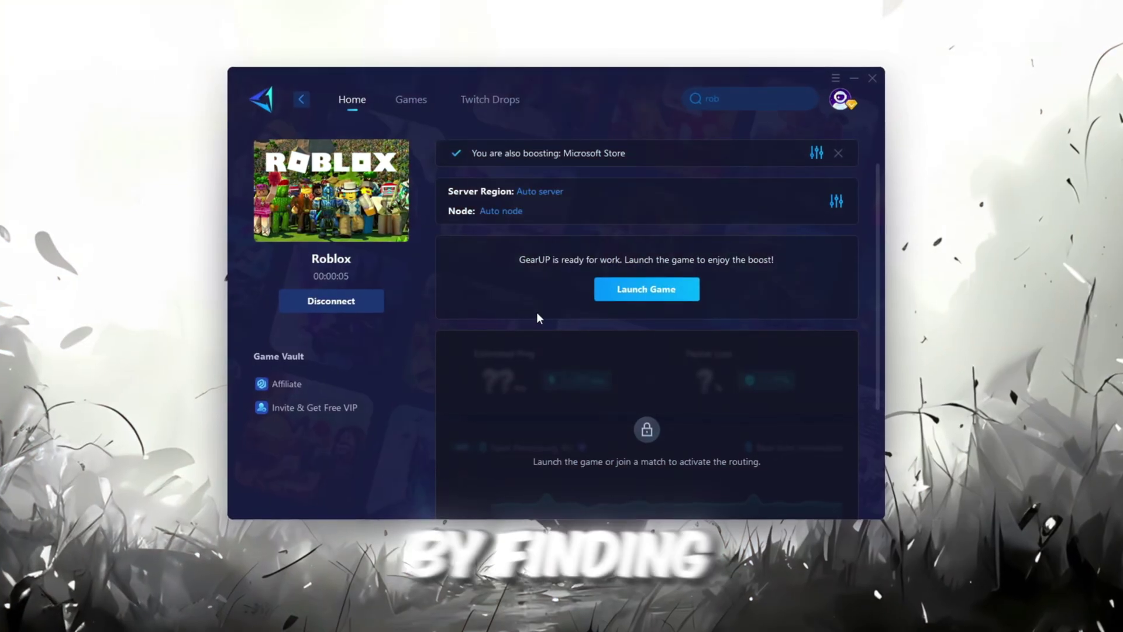
Review the server region and node choices for the Roblox boost, closing both lists without changing the automatic selections.
{"action": "left_click", "coordinate": [539, 192]}
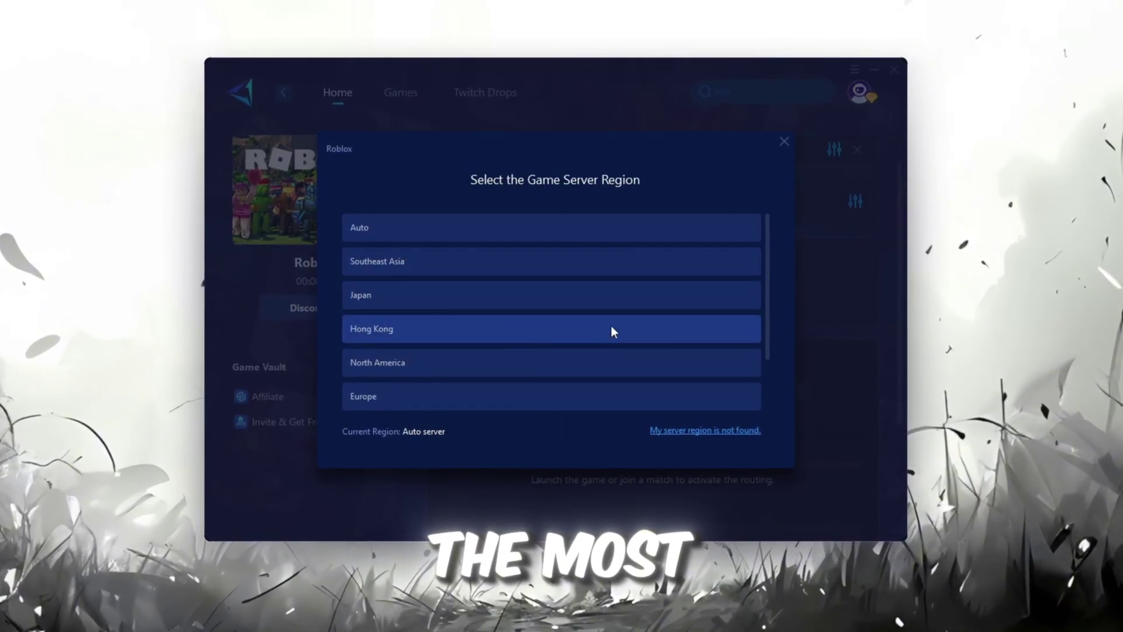
{"action": "scroll", "coordinate": [611, 325], "scroll_direction": "down", "scroll_amount": 1}
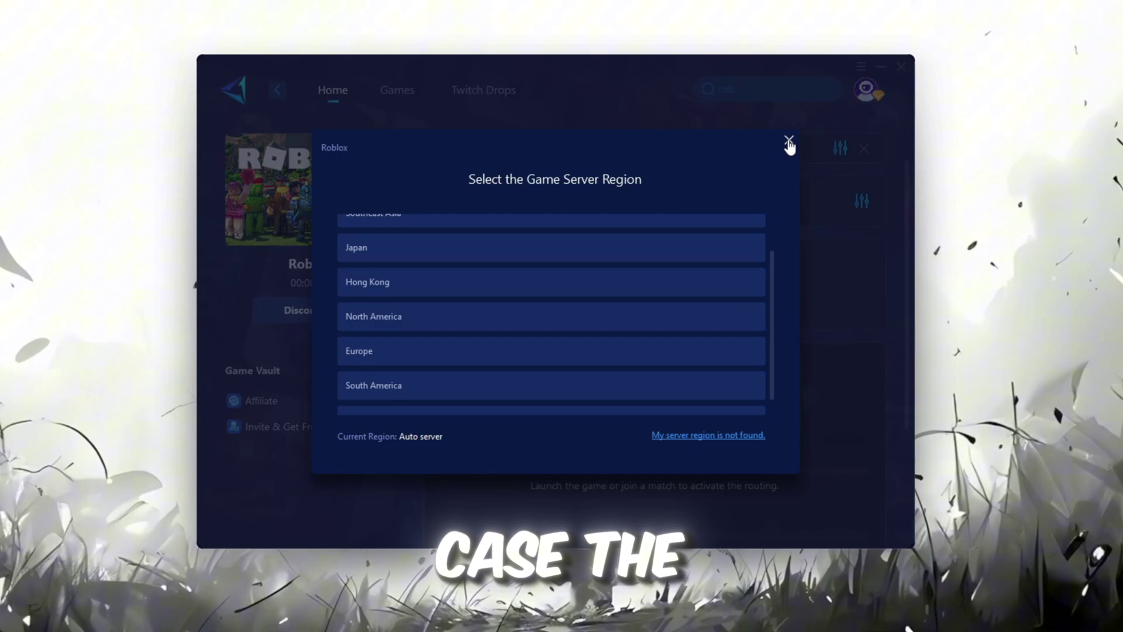
{"action": "left_click", "coordinate": [788, 141]}
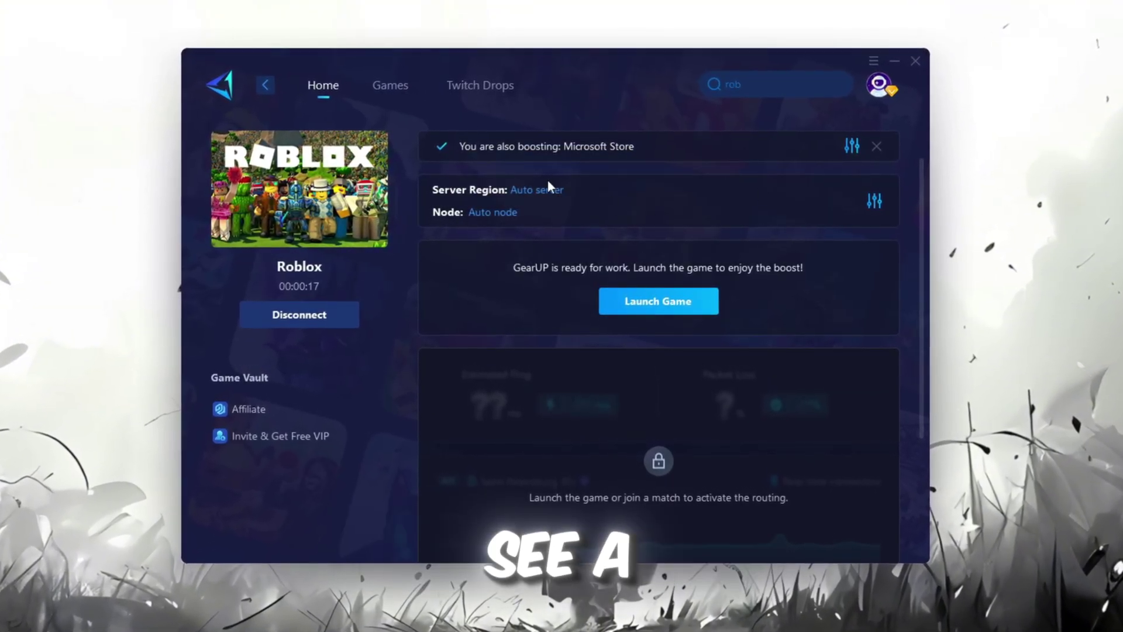
{"action": "left_click", "coordinate": [494, 212]}
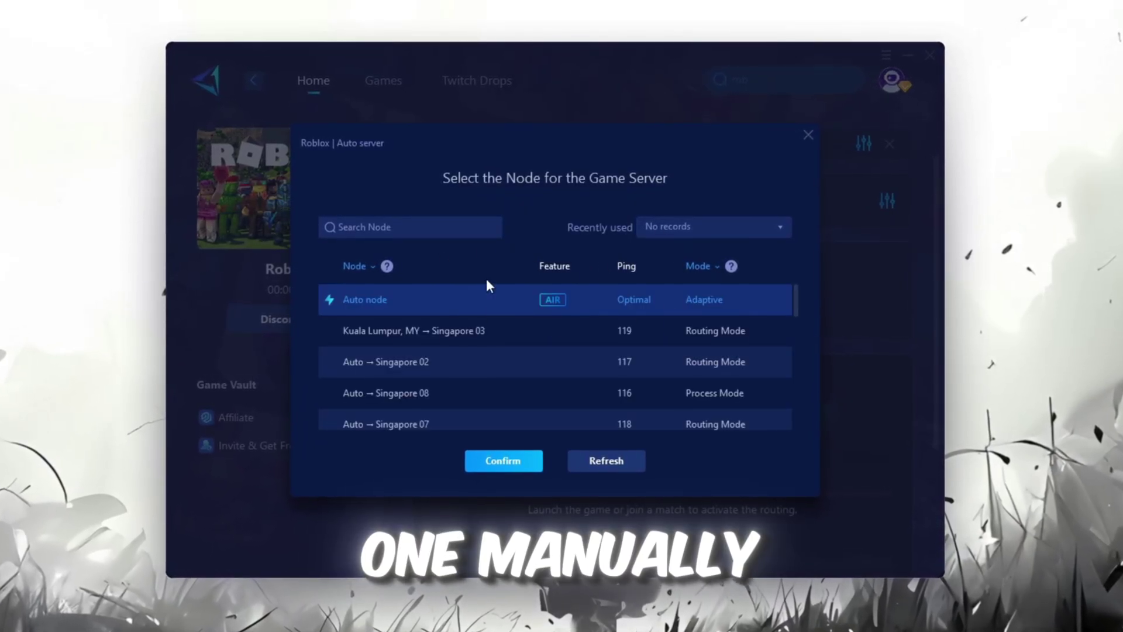
{"action": "scroll", "coordinate": [557, 317], "scroll_direction": "down", "scroll_amount": 3}
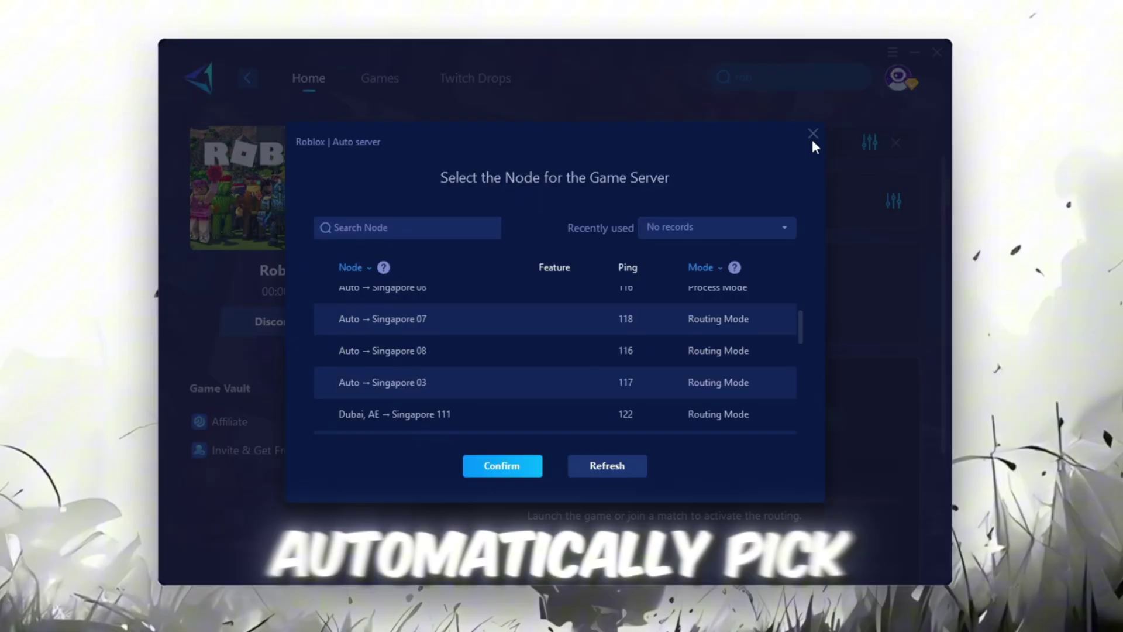
{"action": "left_click", "coordinate": [810, 135]}
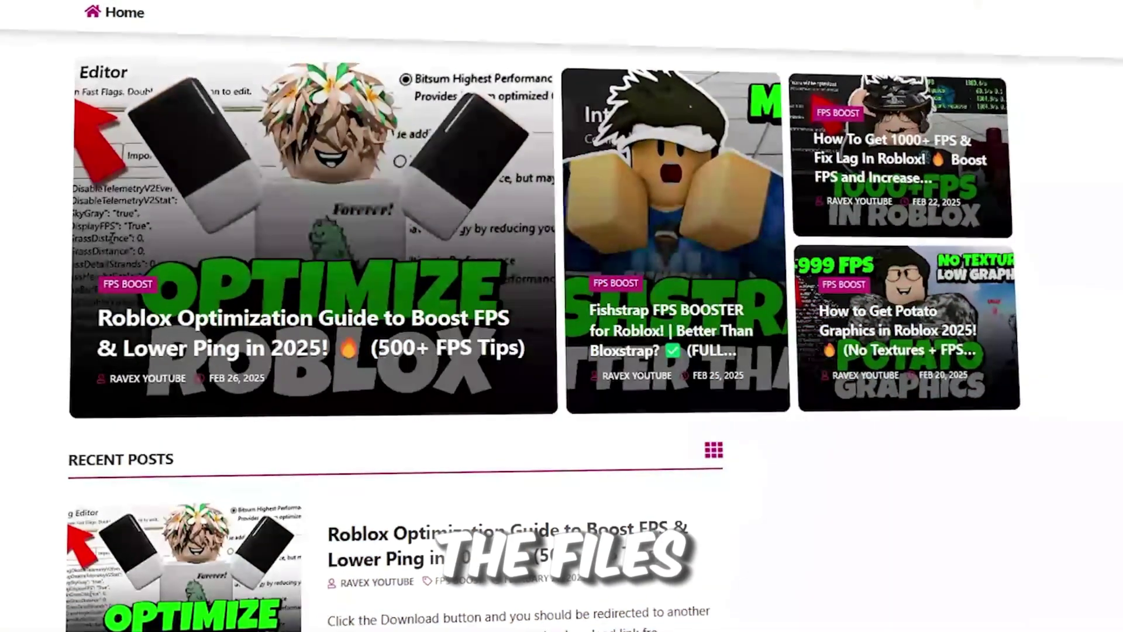
{"action": "scroll", "coordinate": [255, 264], "scroll_direction": "down", "scroll_amount": 3}
{"action": "scroll", "coordinate": [386, 316], "scroll_direction": "down", "scroll_amount": 10}
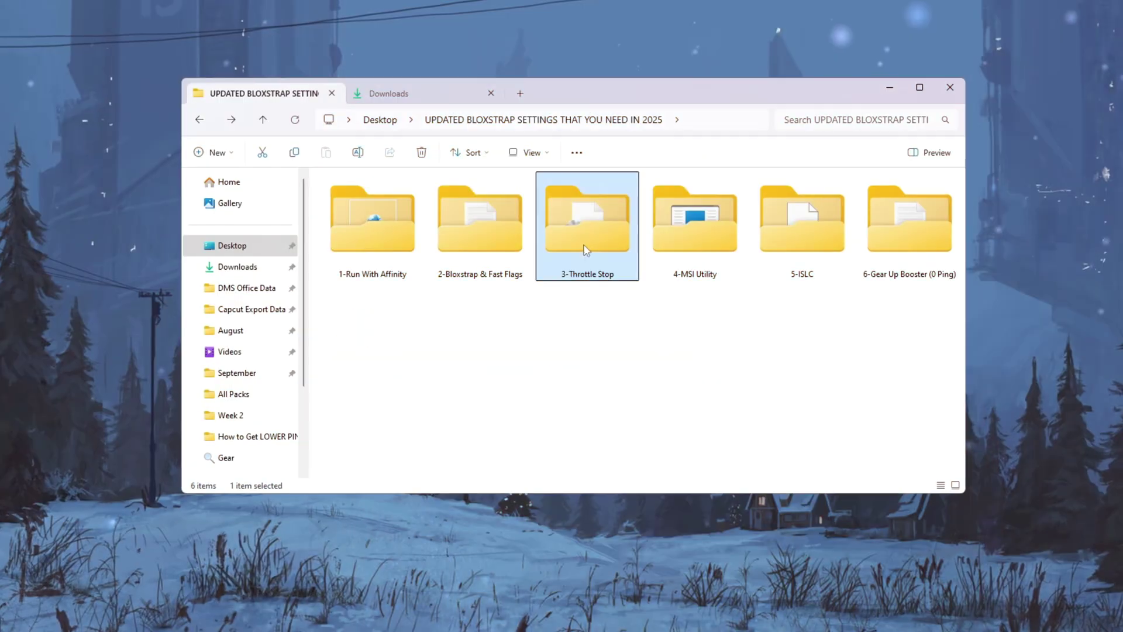
Open the 3-Throttle Stop folder, run ThrottleStop.exe and minimize the folder window.
{"action": "double_click", "coordinate": [590, 205]}
{"action": "left_click", "coordinate": [406, 291]}
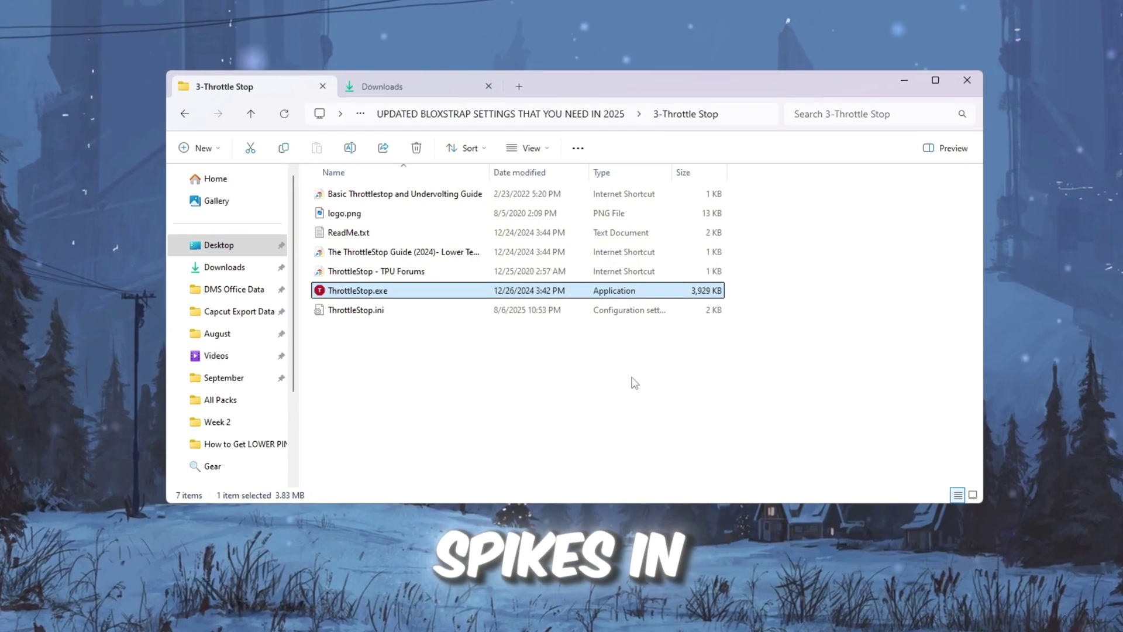
{"action": "double_click", "coordinate": [383, 293]}
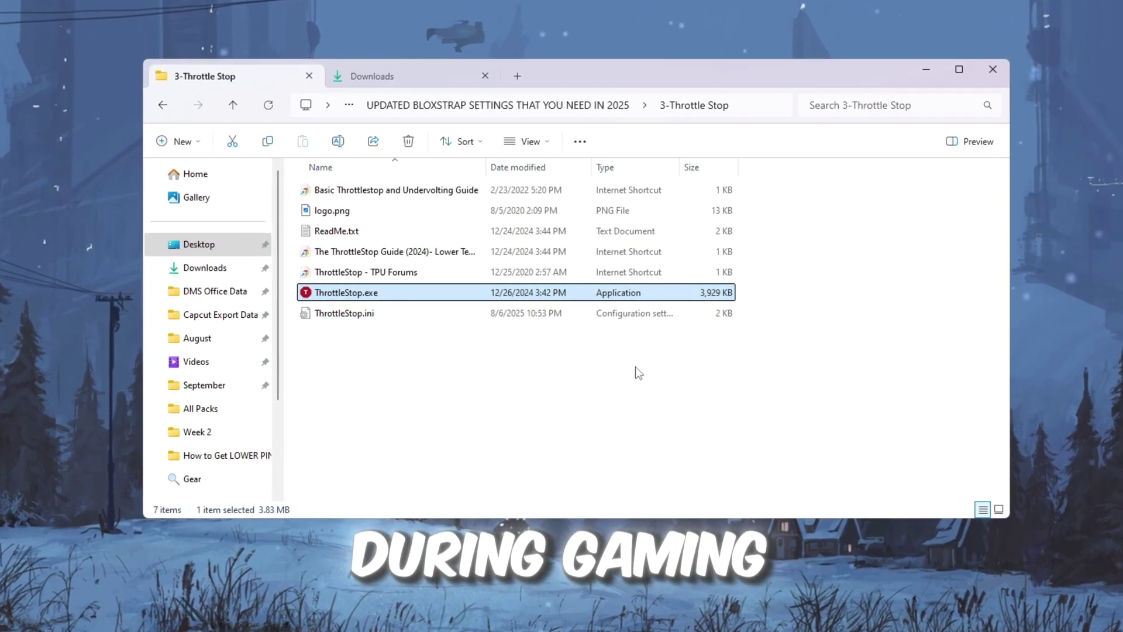
{"action": "left_click", "coordinate": [924, 71]}
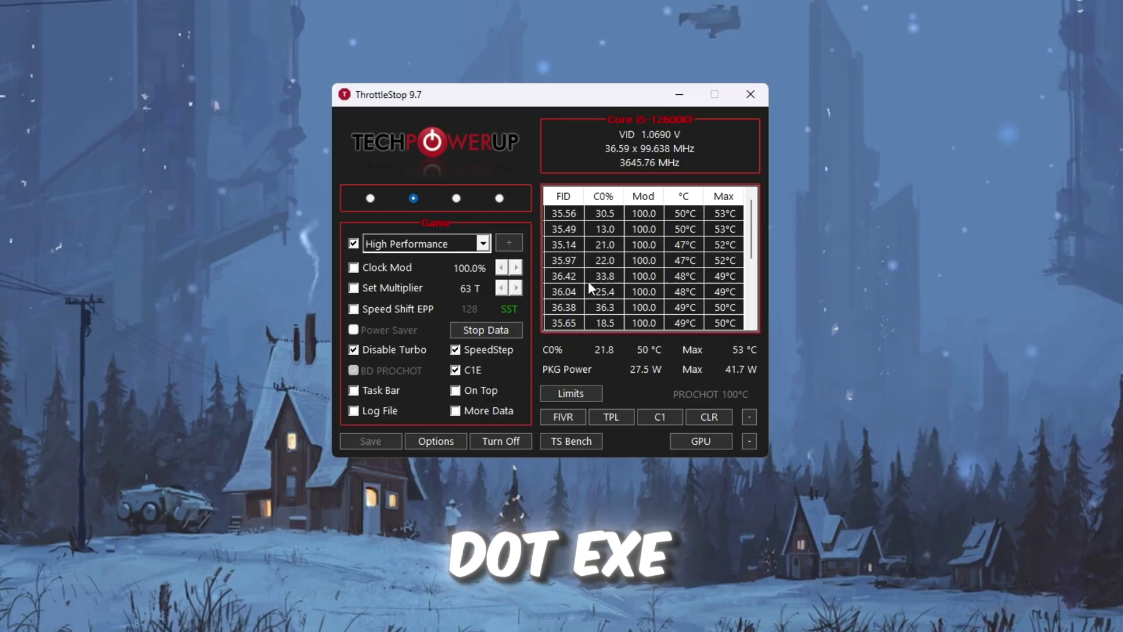
Look through the four ThrottleStop profiles, including Performance and Battery, and select the Game profile.
{"action": "left_click", "coordinate": [370, 198]}
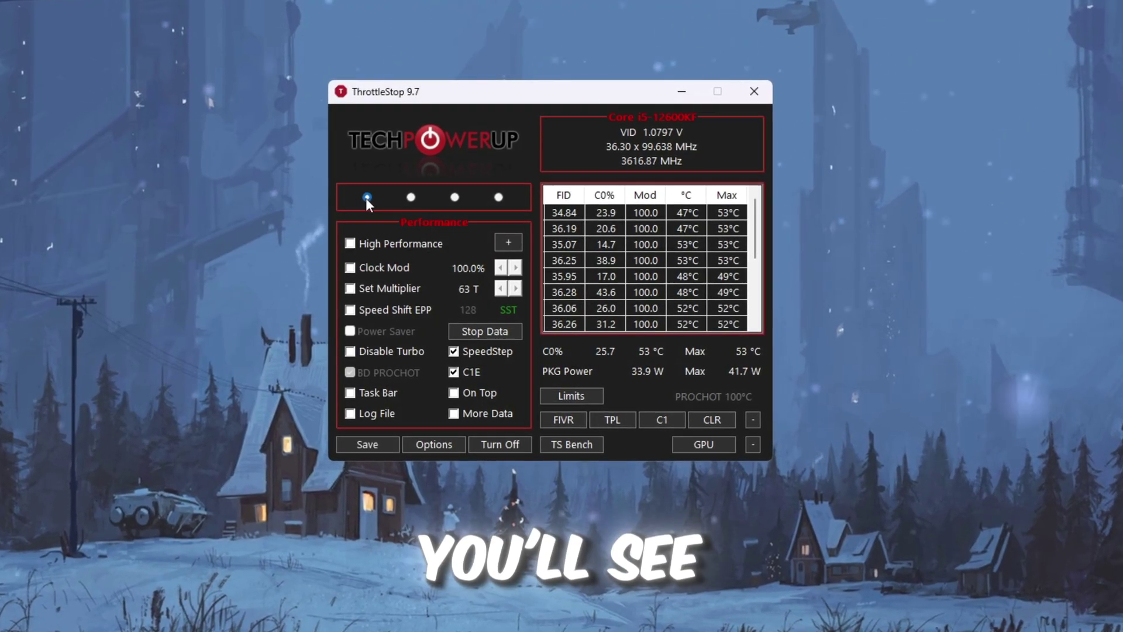
{"action": "left_click", "coordinate": [411, 198]}
{"action": "left_click", "coordinate": [454, 198]}
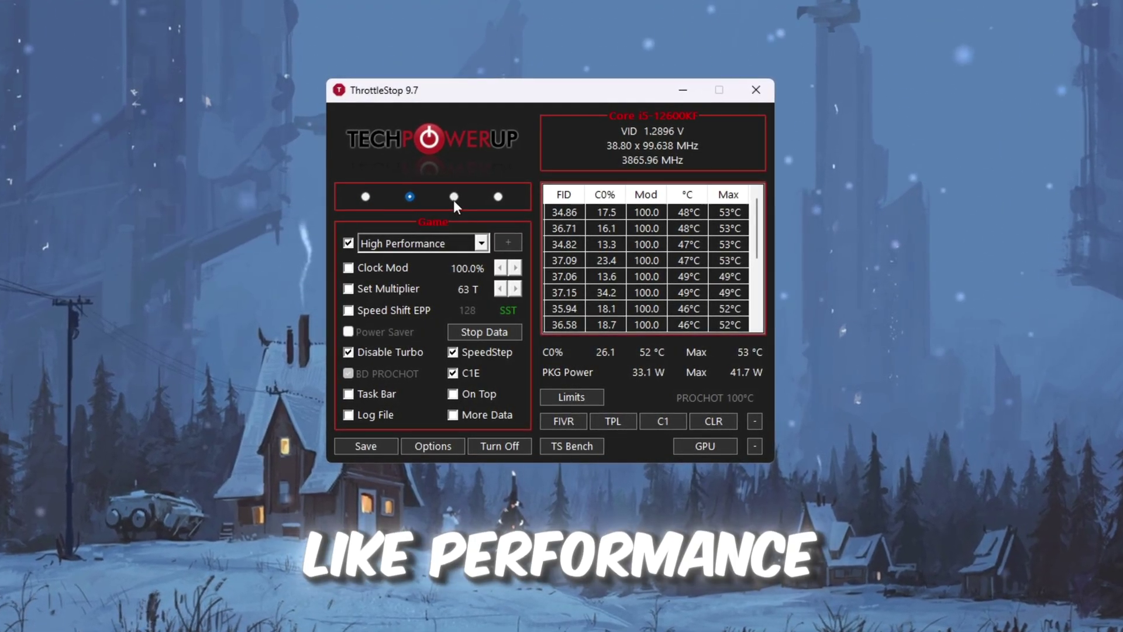
{"action": "left_click", "coordinate": [499, 197]}
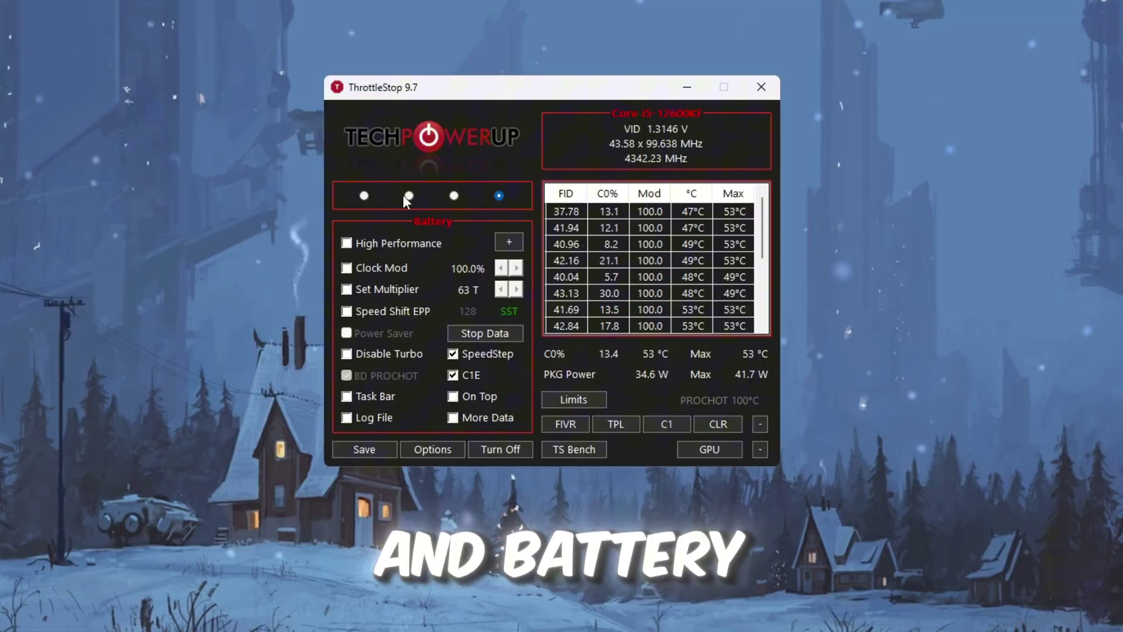
{"action": "left_click", "coordinate": [408, 196]}
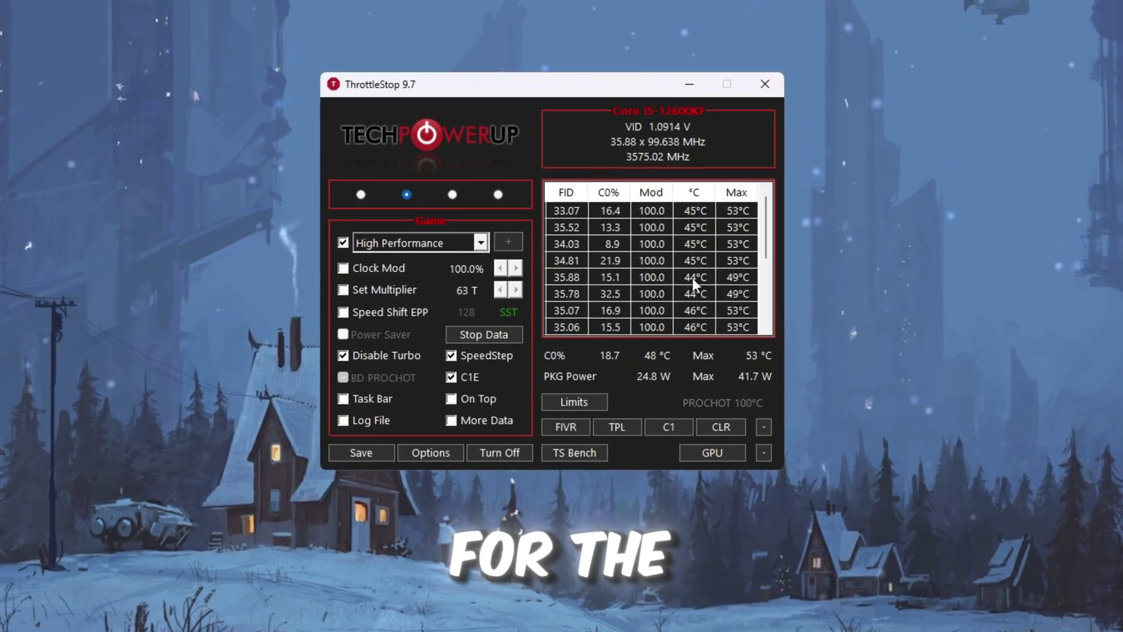
Use the High Performance power plan for the Game profile, save the settings and close ThrottleStop.
{"action": "left_click", "coordinate": [341, 241]}
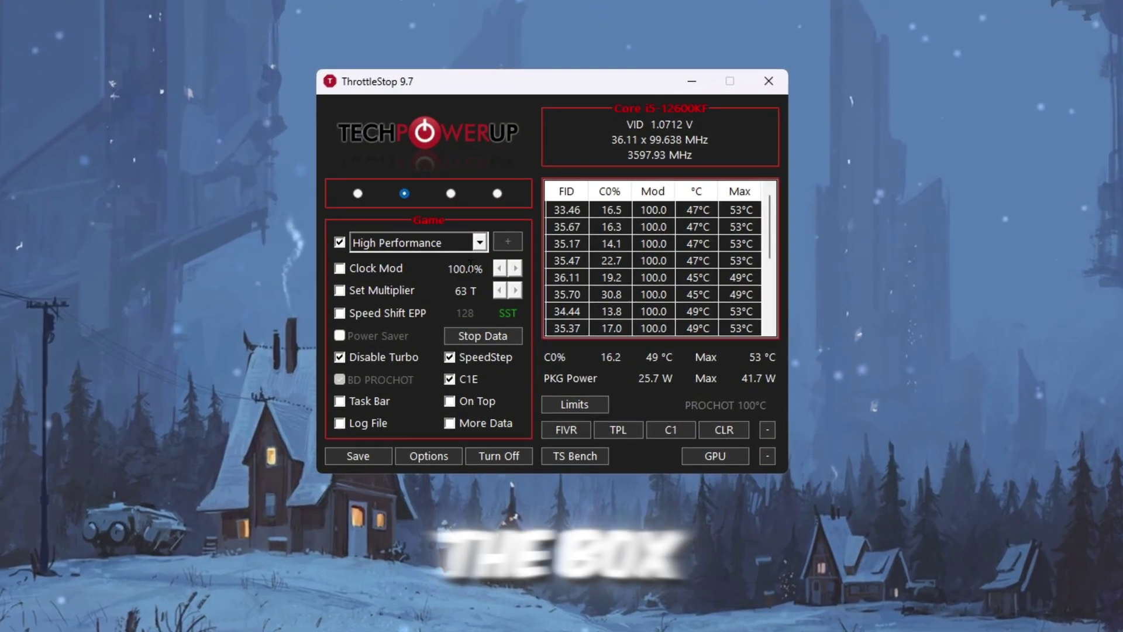
{"action": "left_click", "coordinate": [480, 242]}
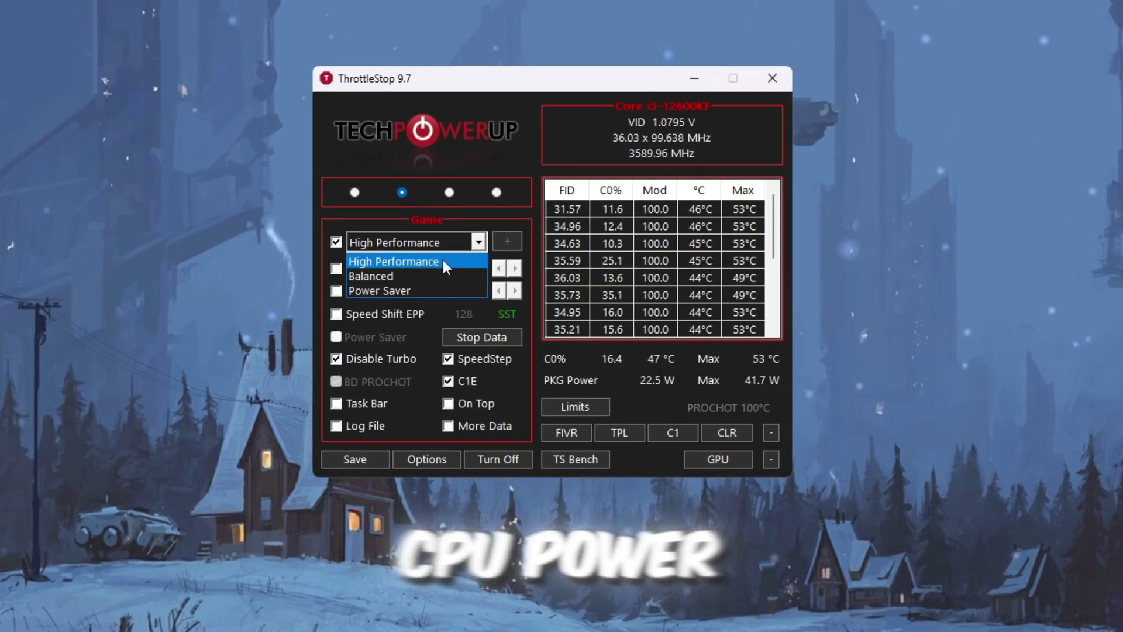
{"action": "left_click", "coordinate": [445, 261]}
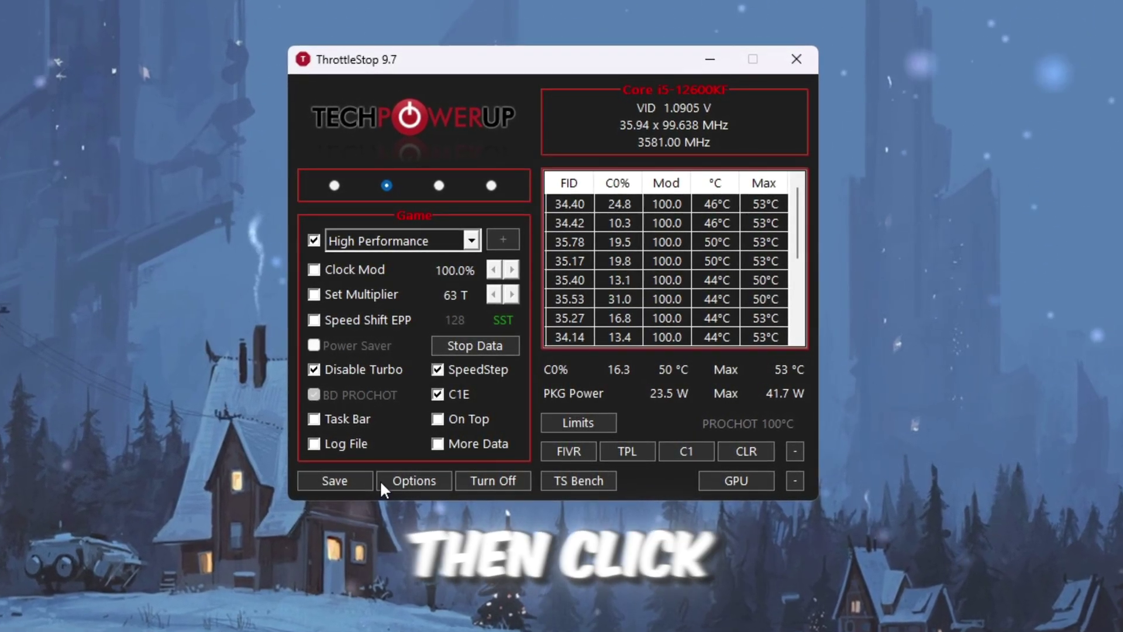
{"action": "left_click", "coordinate": [352, 480]}
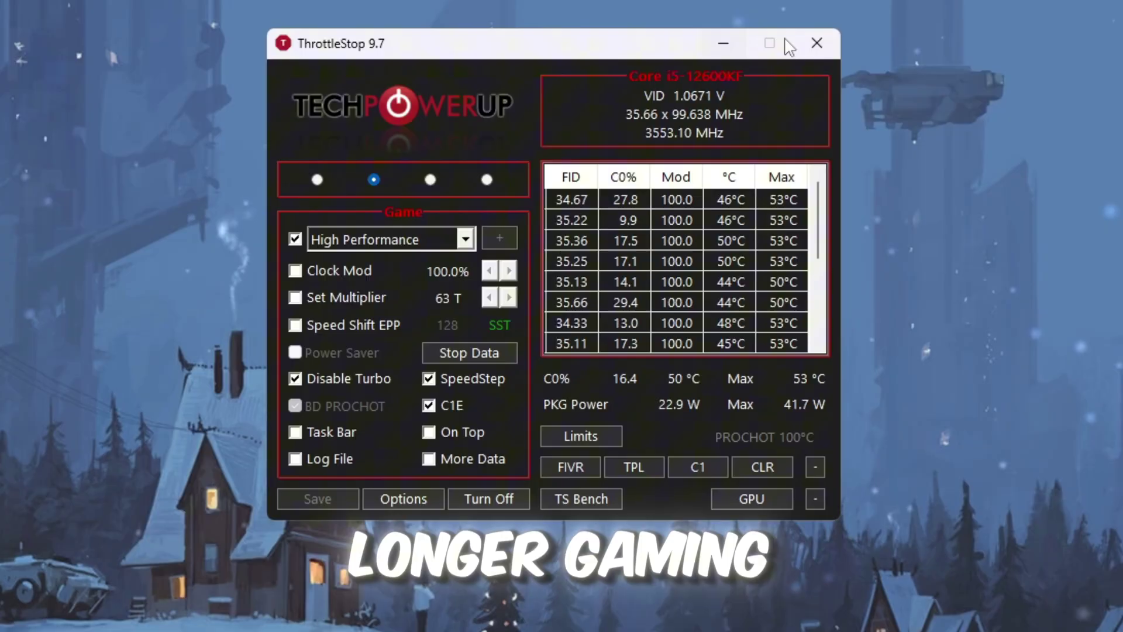
{"action": "left_click", "coordinate": [813, 44]}
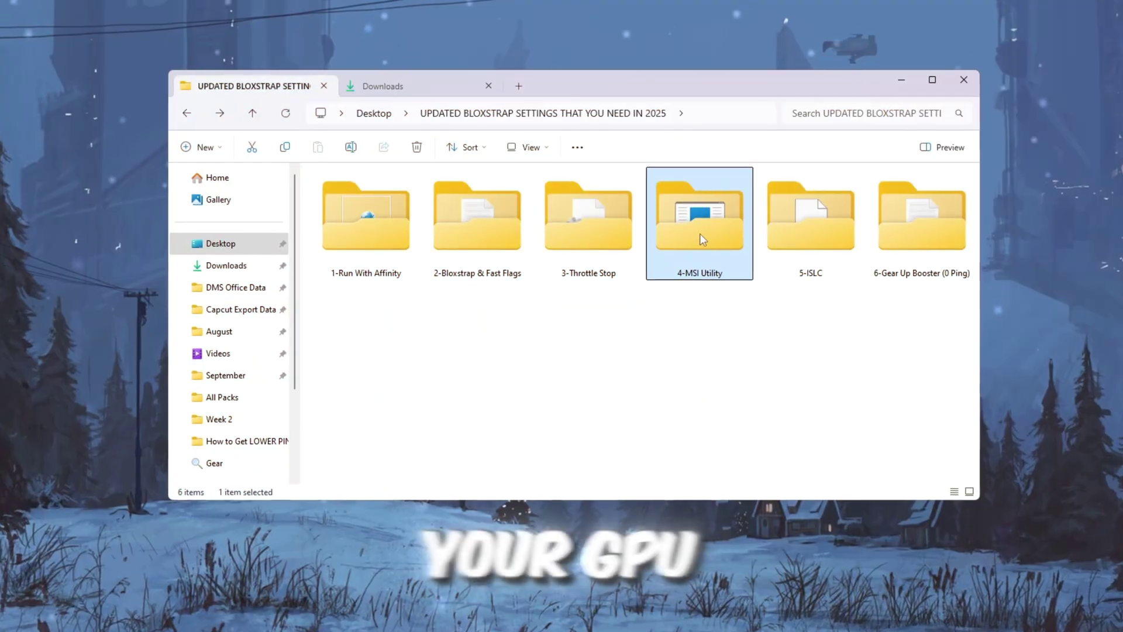
Open the 4-MSI Utility folder, run the MSI mode utility and minimize the folder window.
{"action": "double_click", "coordinate": [702, 239]}
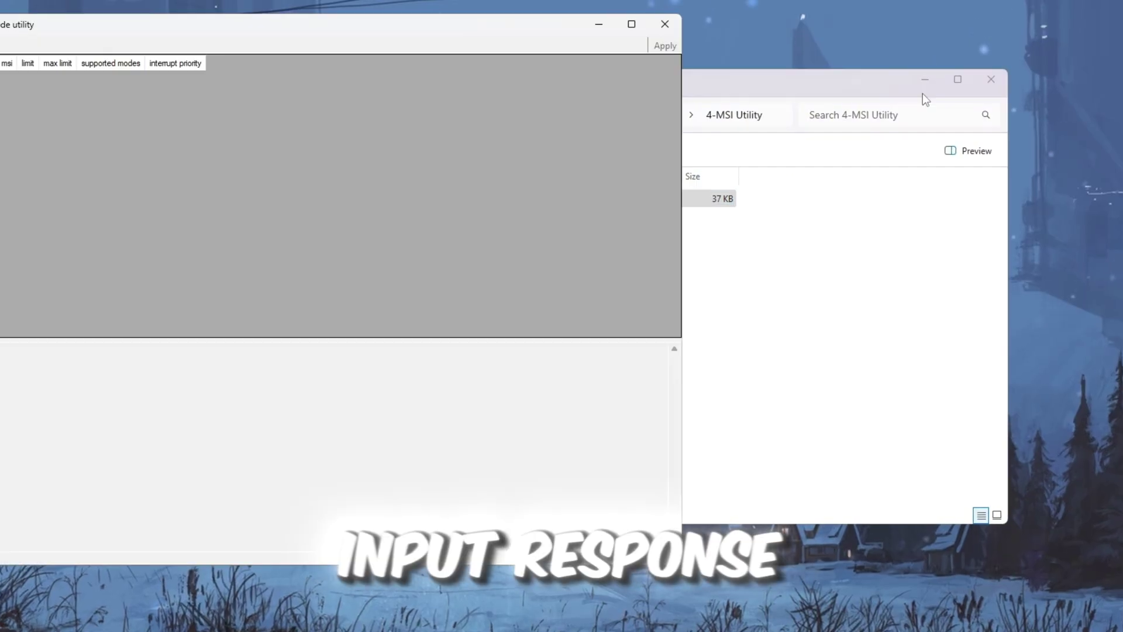
{"action": "left_click", "coordinate": [924, 80]}
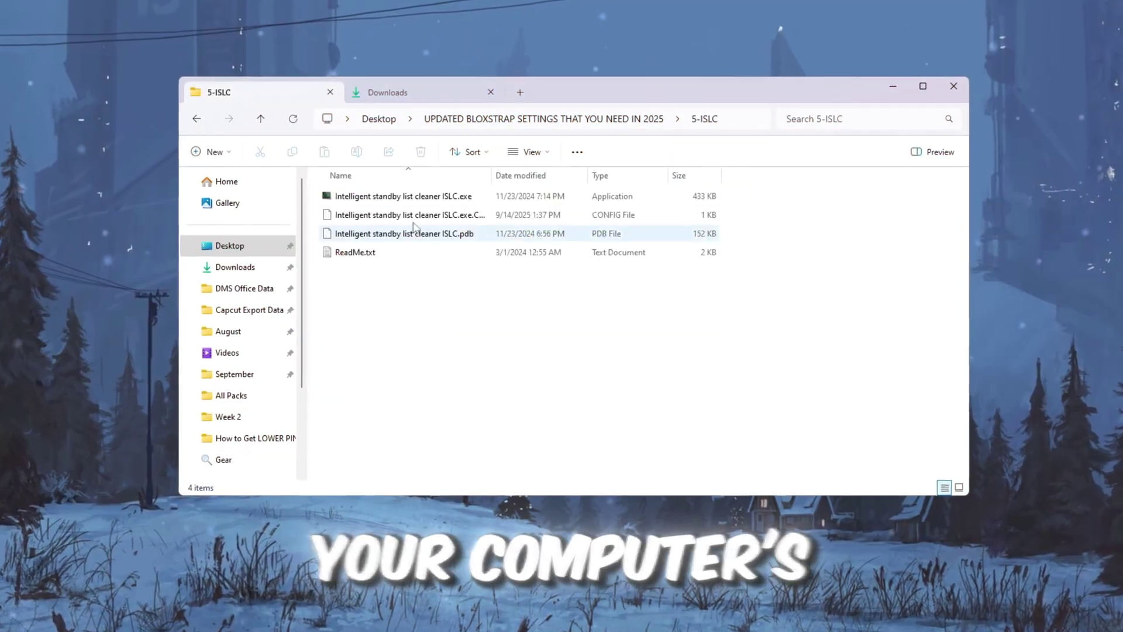
Launch Intelligent standby list cleaner ISLC.exe from the 5-ISLC folder and stop its monitoring.
{"action": "left_click", "coordinate": [403, 196]}
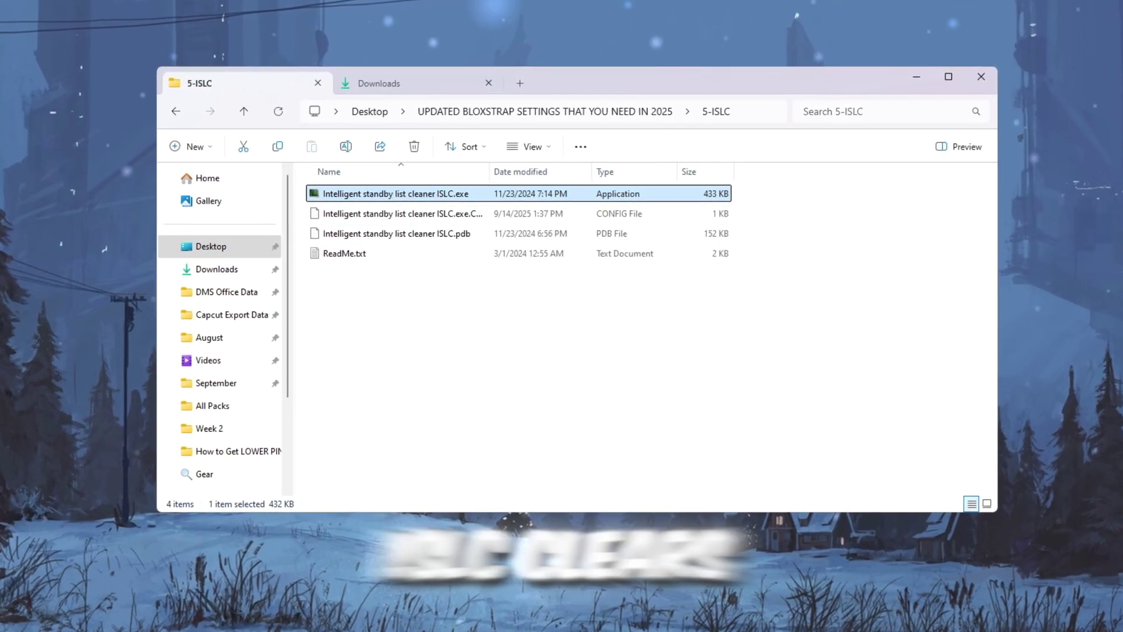
{"action": "key", "text": "Return"}
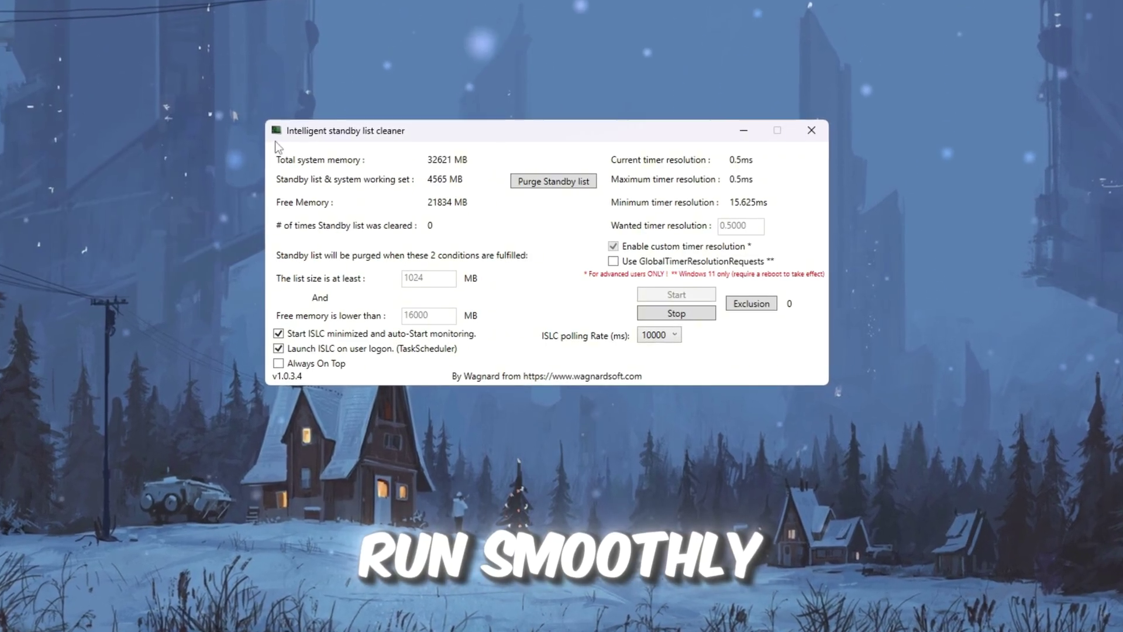
{"action": "left_click", "coordinate": [672, 310]}
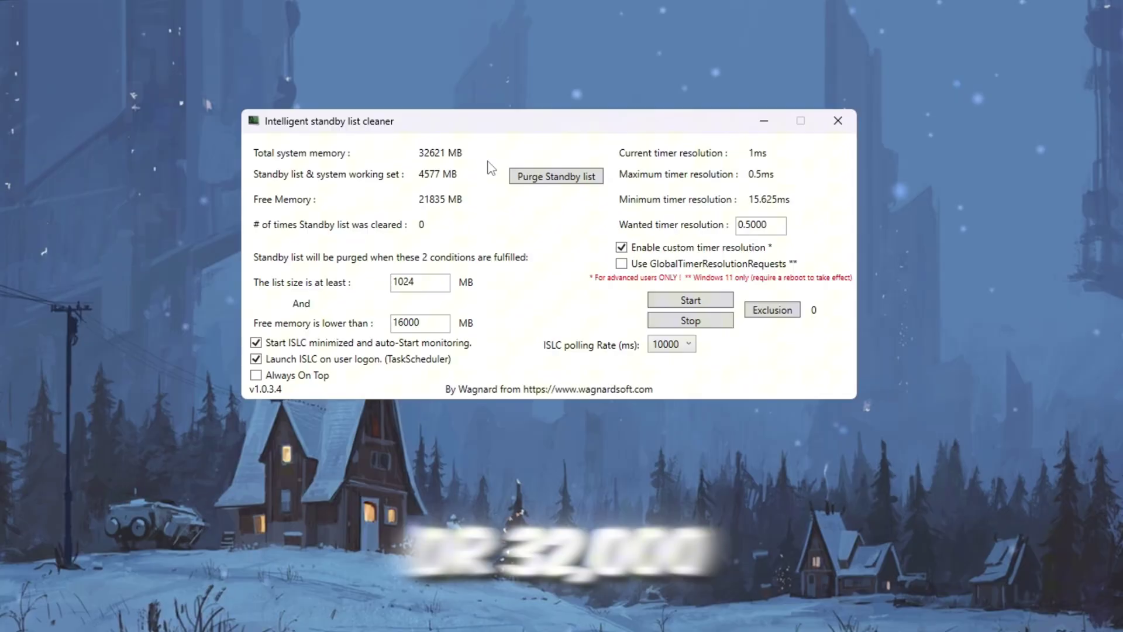
Make sure custom timer resolution is enabled and set the ISLC polling rate to 1000 ms.
{"action": "double_click", "coordinate": [448, 325]}
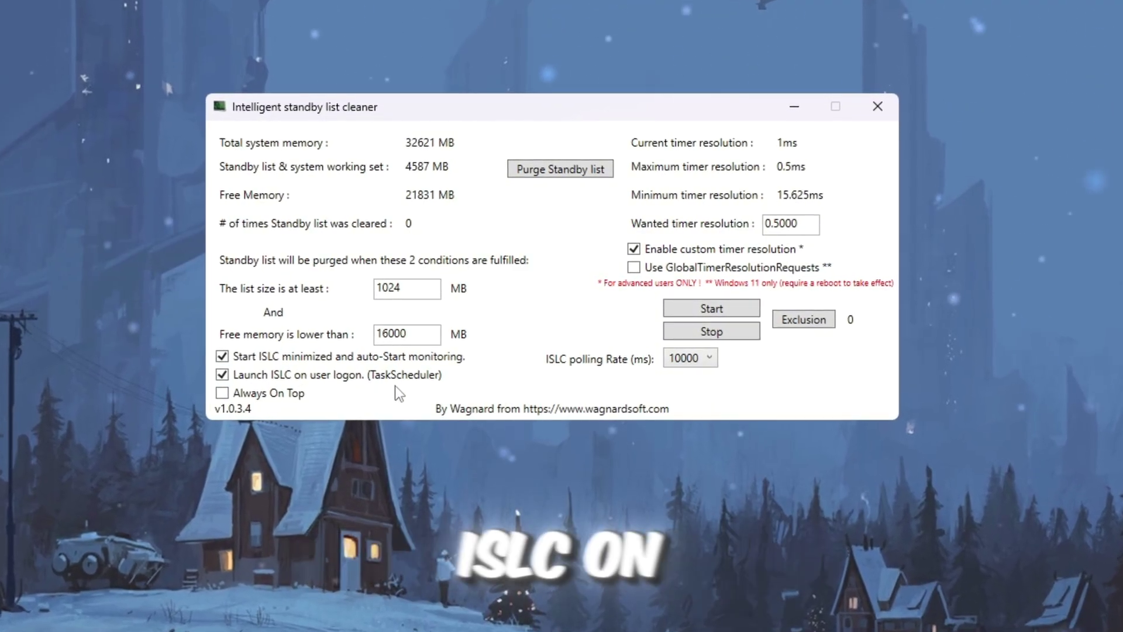
{"action": "left_click", "coordinate": [761, 249]}
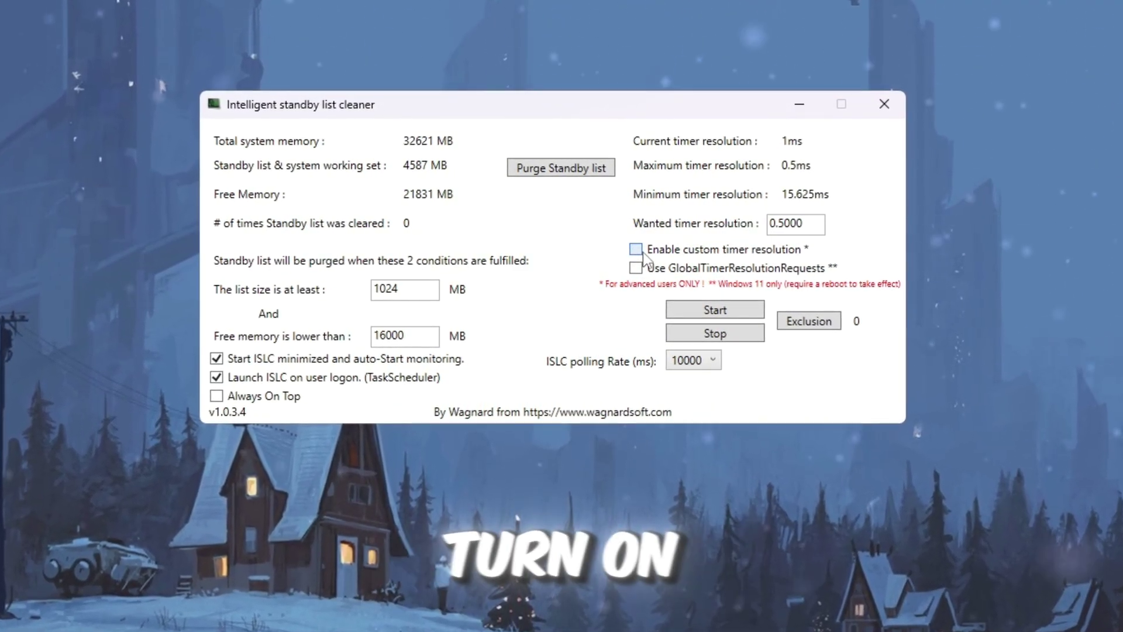
{"action": "left_click", "coordinate": [773, 248]}
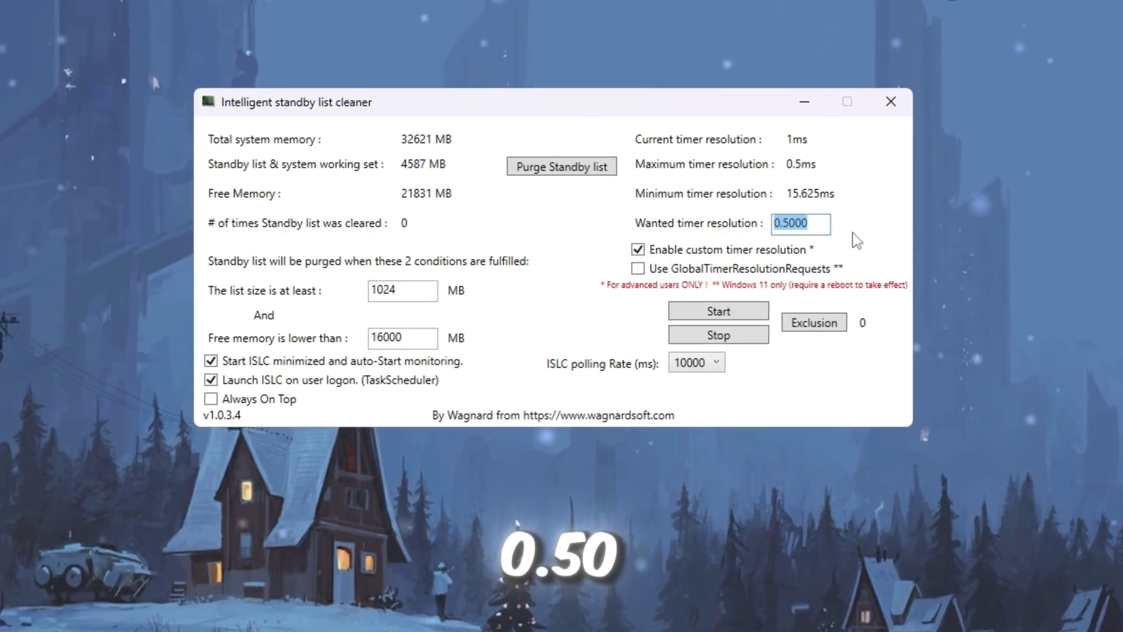
{"action": "left_click", "coordinate": [705, 364]}
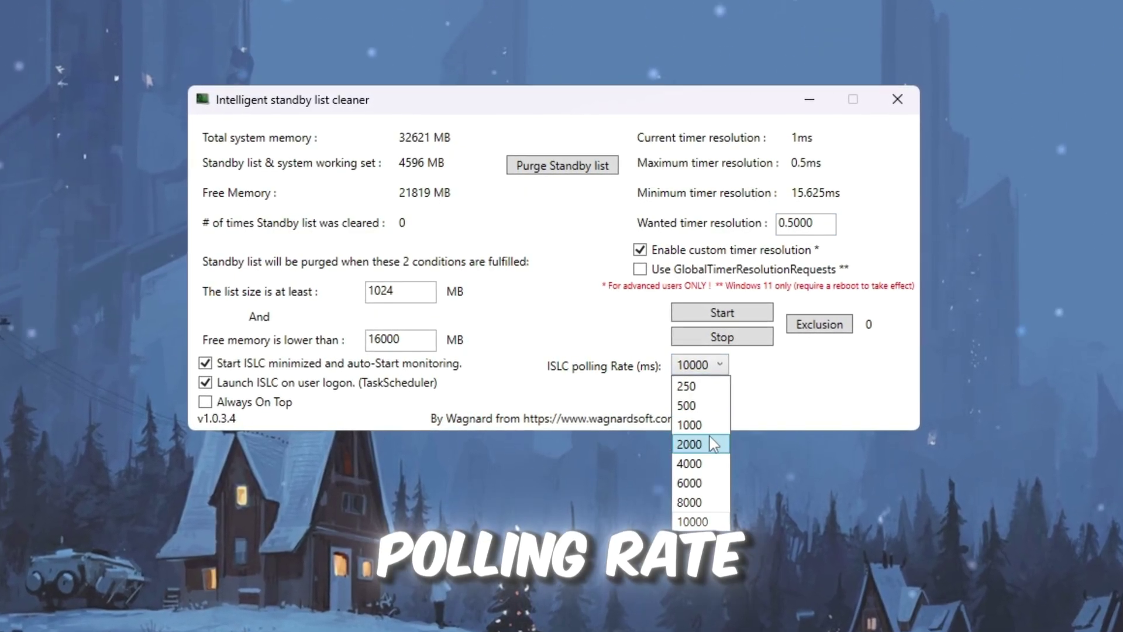
{"action": "left_click", "coordinate": [704, 427]}
{"action": "left_click", "coordinate": [701, 366]}
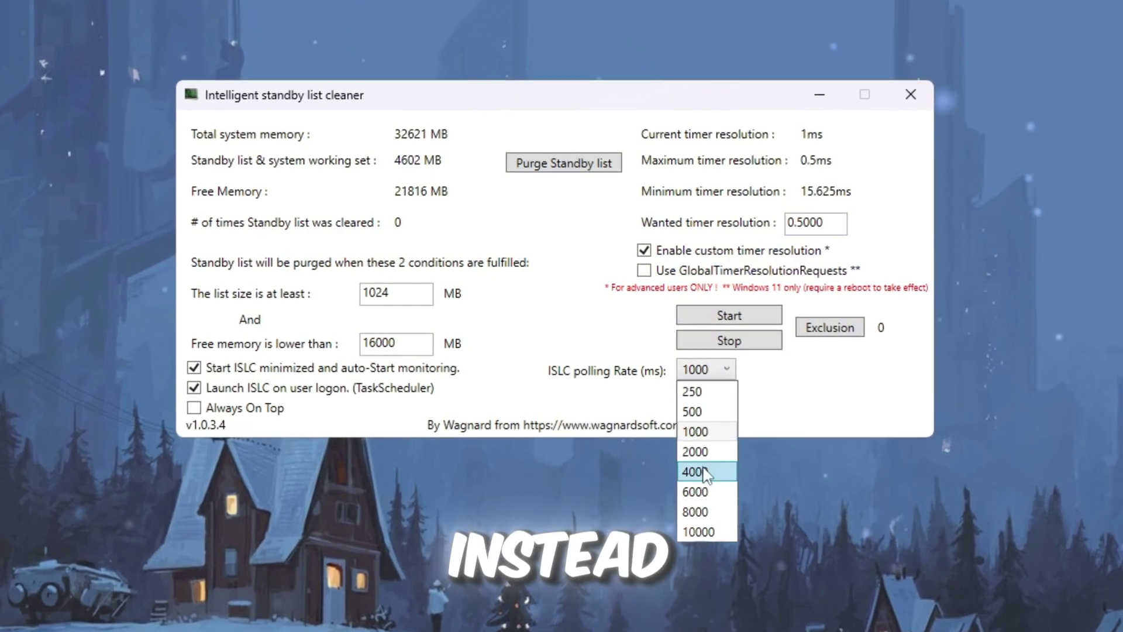
{"action": "left_click", "coordinate": [697, 430]}
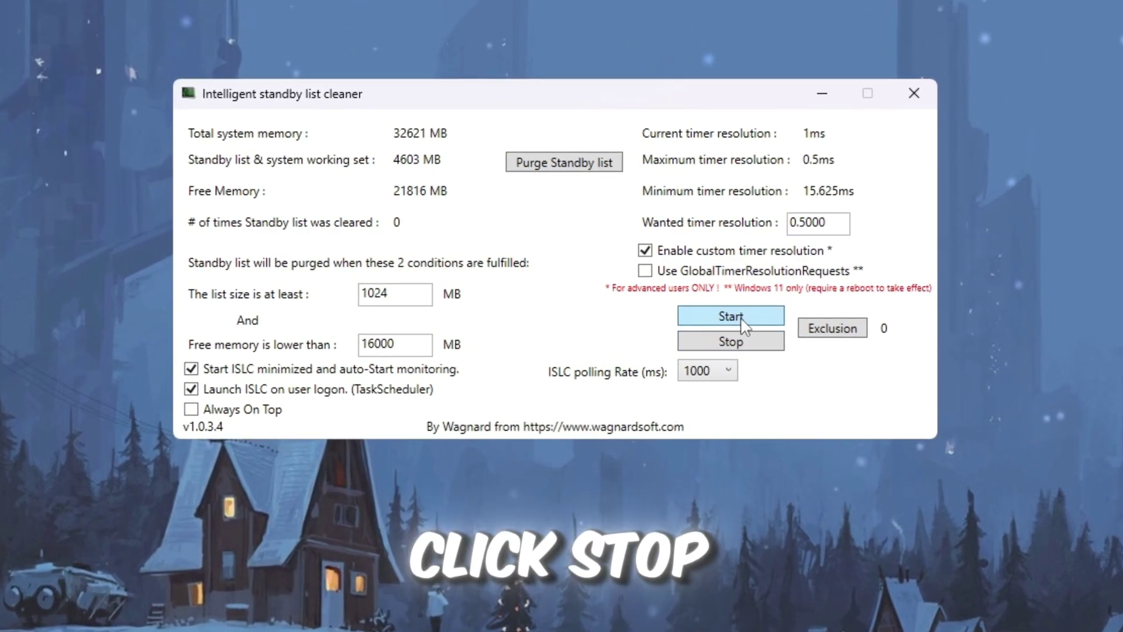
Start the ISLC monitoring and purge the standby list.
{"action": "left_click", "coordinate": [741, 320]}
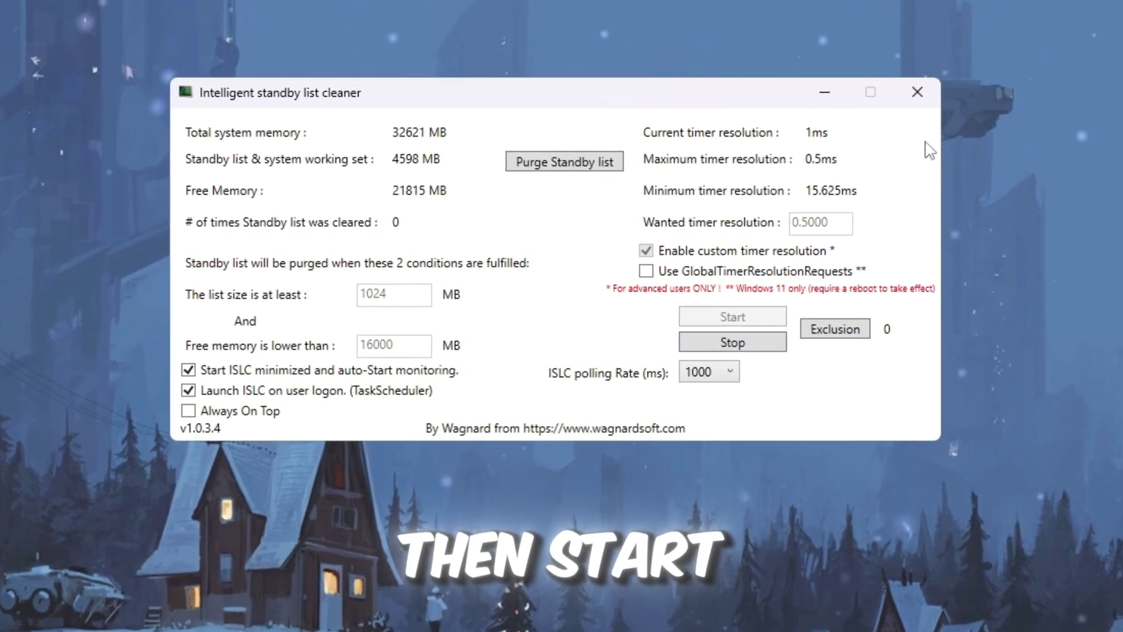
{"action": "left_click", "coordinate": [585, 164]}
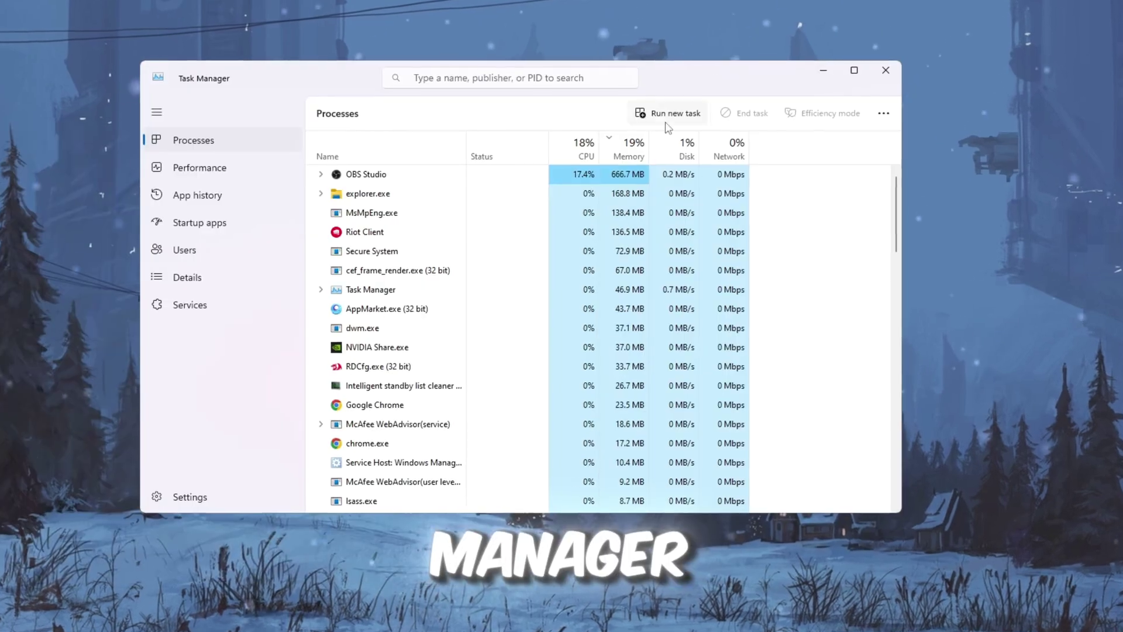
Look through the list of startup apps in Task Manager.
{"action": "left_click", "coordinate": [199, 222]}
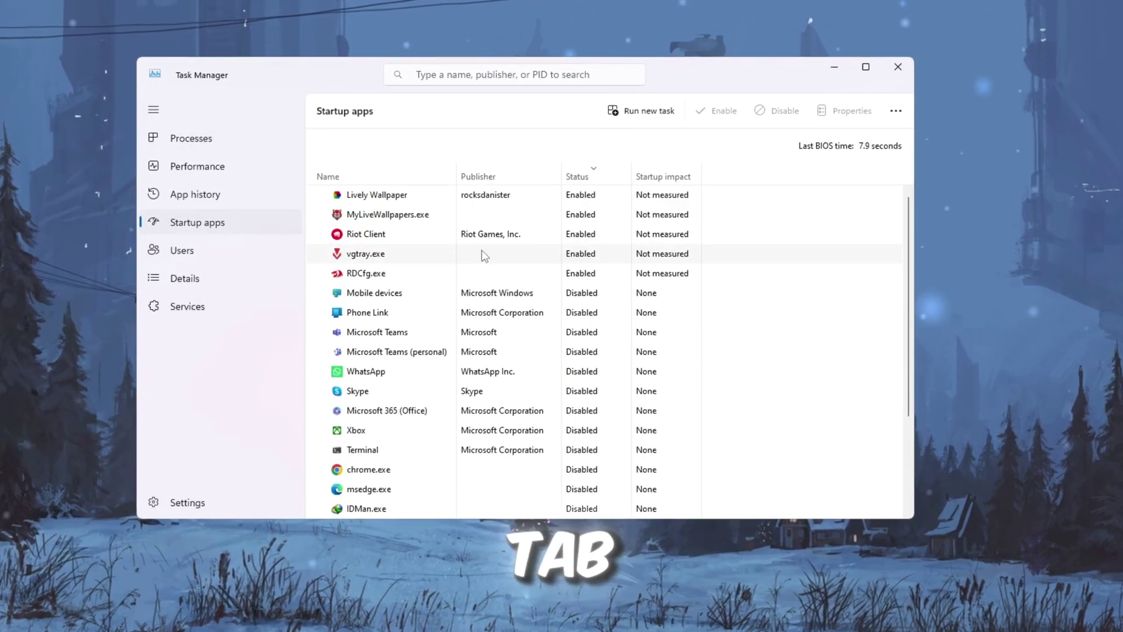
{"action": "scroll", "coordinate": [473, 264], "scroll_direction": "down", "scroll_amount": 3}
{"action": "scroll", "coordinate": [518, 392], "scroll_direction": "up", "scroll_amount": 4}
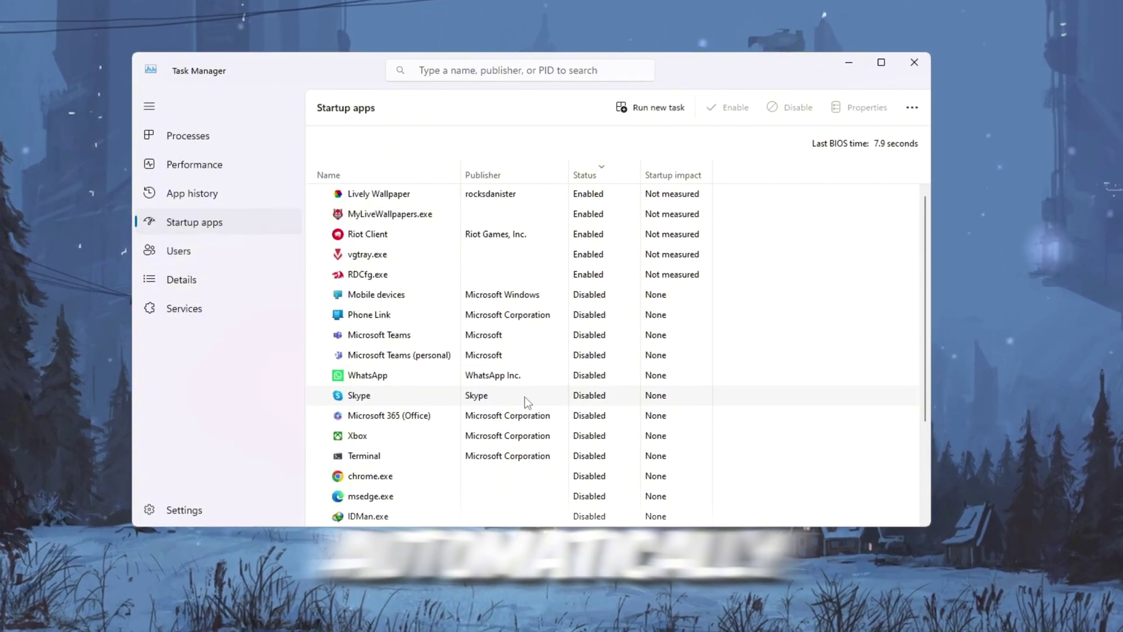
Check the Disable option for the startup apps Lively Wallpaper, MyLiveWallpapers.exe, Riot Client and vgtray.exe.
{"action": "right_click", "coordinate": [592, 195]}
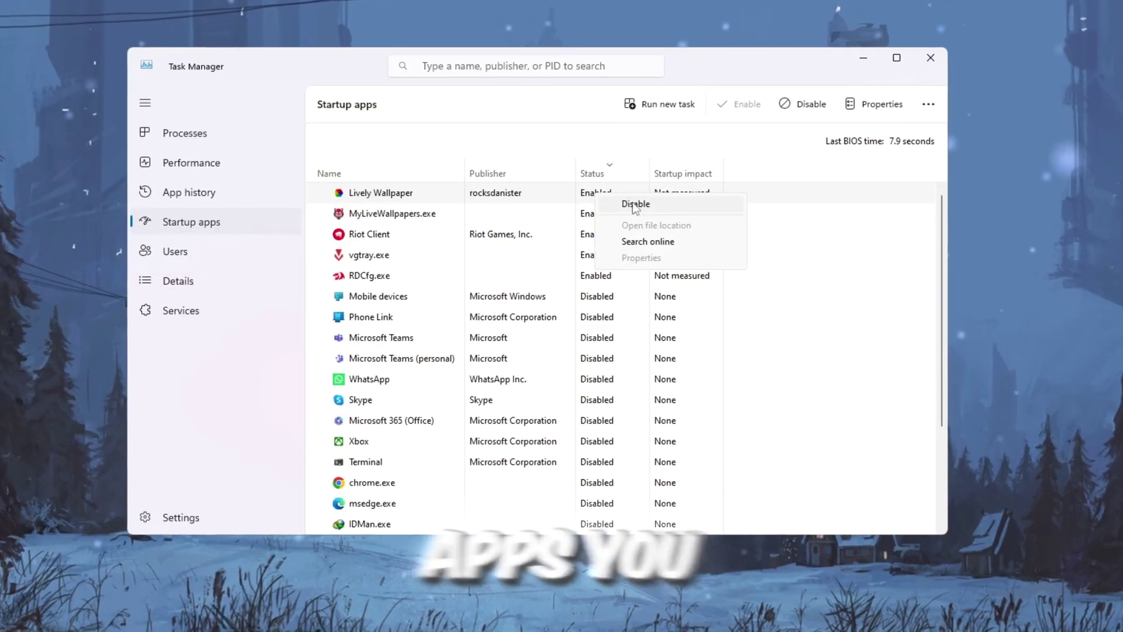
{"action": "left_click", "coordinate": [614, 214]}
{"action": "right_click", "coordinate": [619, 214]}
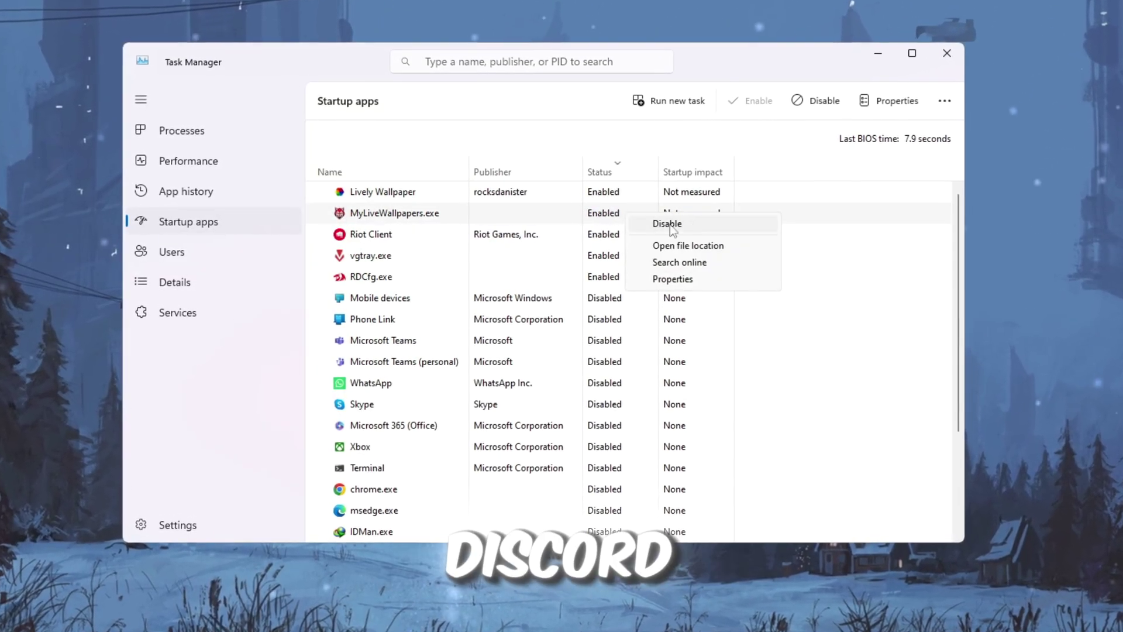
{"action": "left_click", "coordinate": [596, 236]}
{"action": "right_click", "coordinate": [598, 236]}
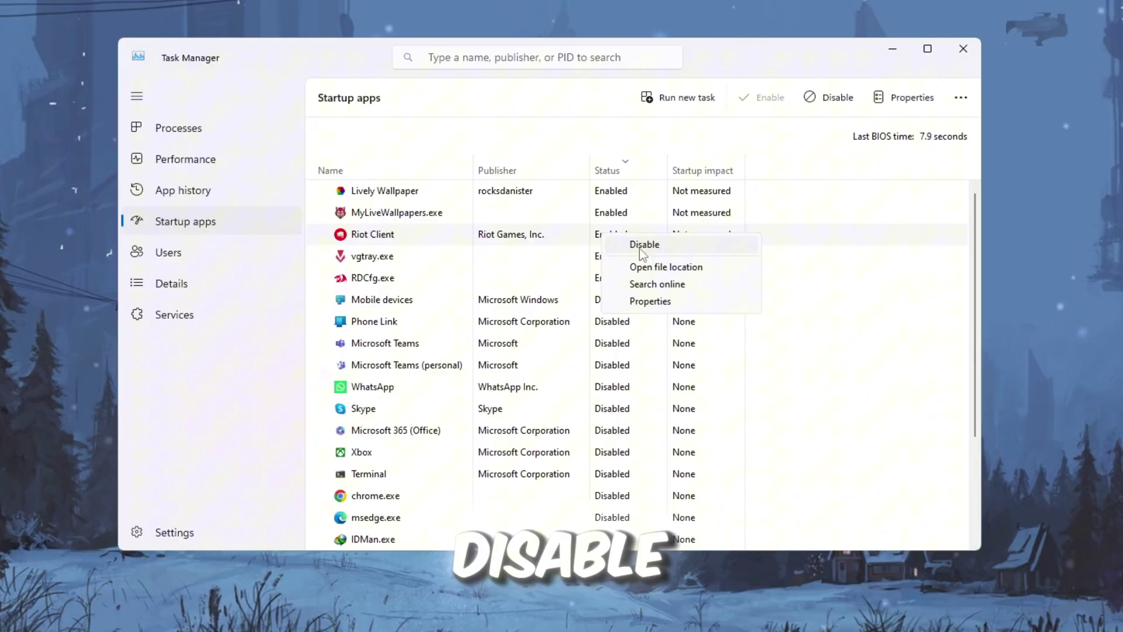
{"action": "left_click", "coordinate": [631, 262]}
{"action": "right_click", "coordinate": [643, 261]}
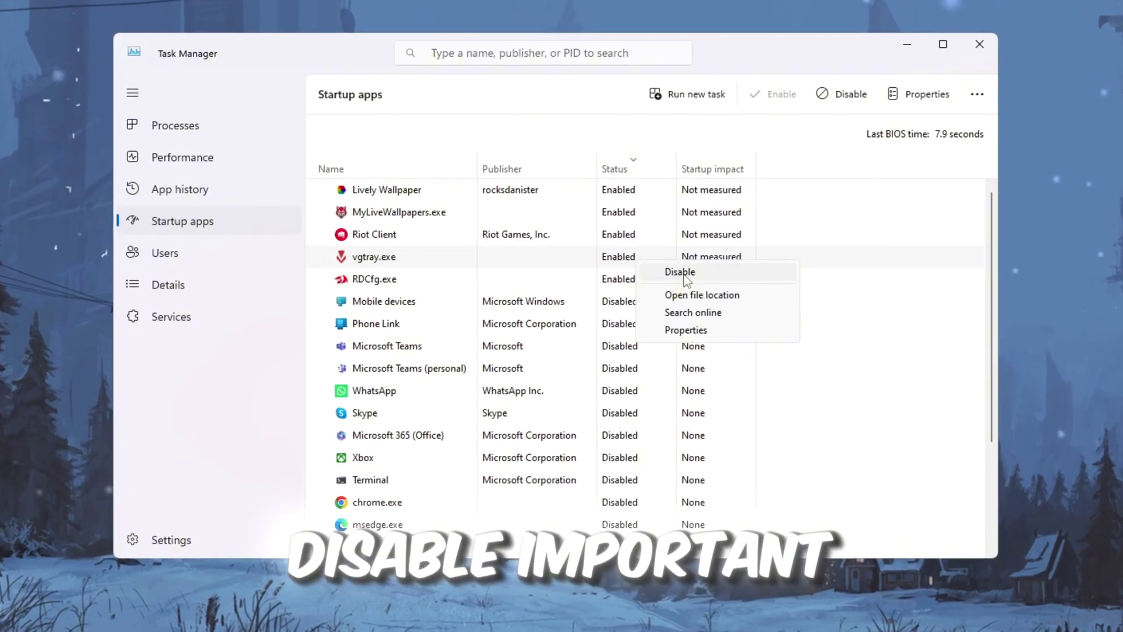
{"action": "left_click", "coordinate": [368, 283]}
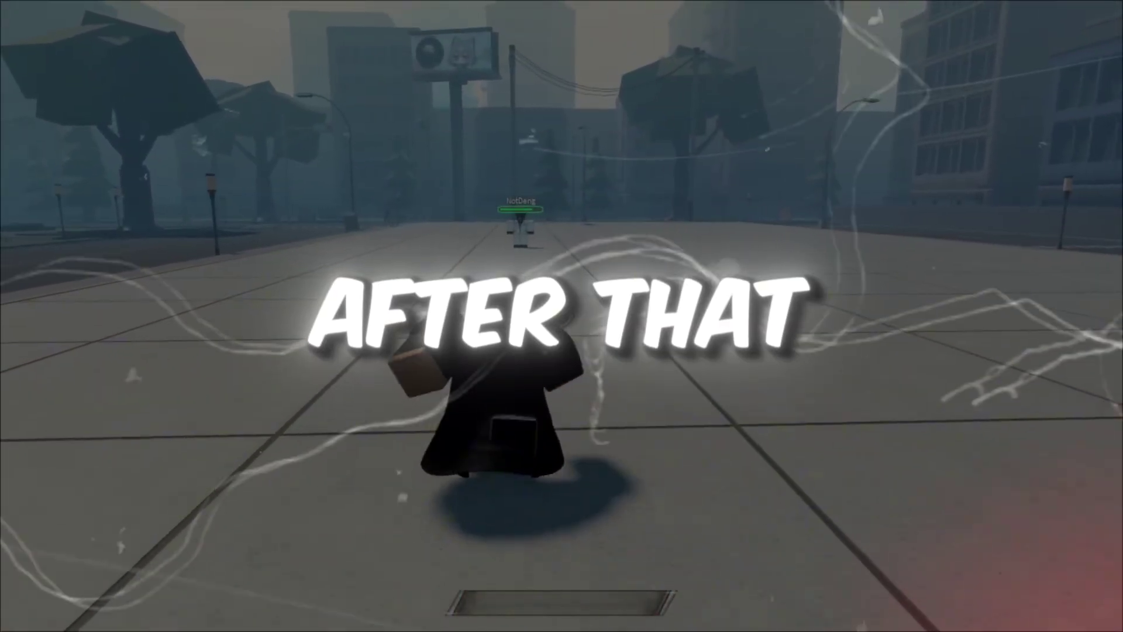